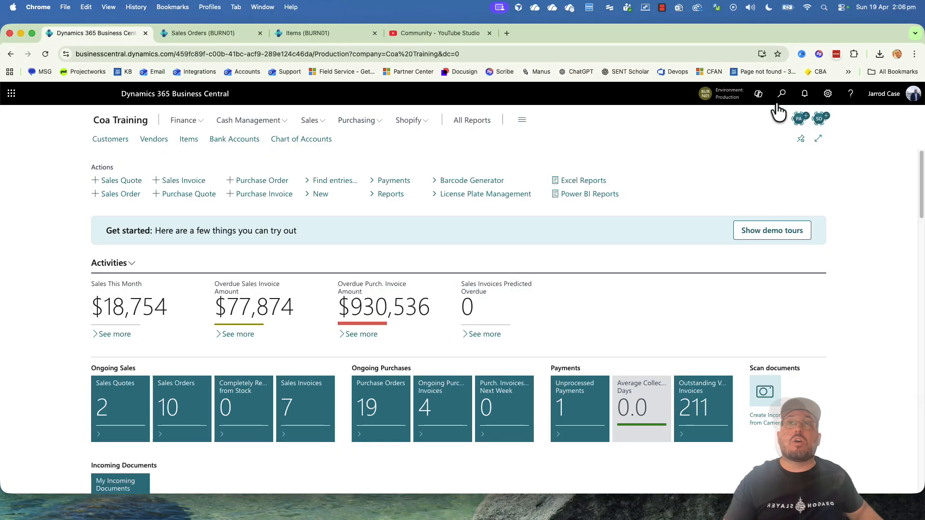
# Open the Gen. Business Posting Groups page, review its codes and close it.
pyautogui.click(782, 94)
pyautogui.write('gen bus p')
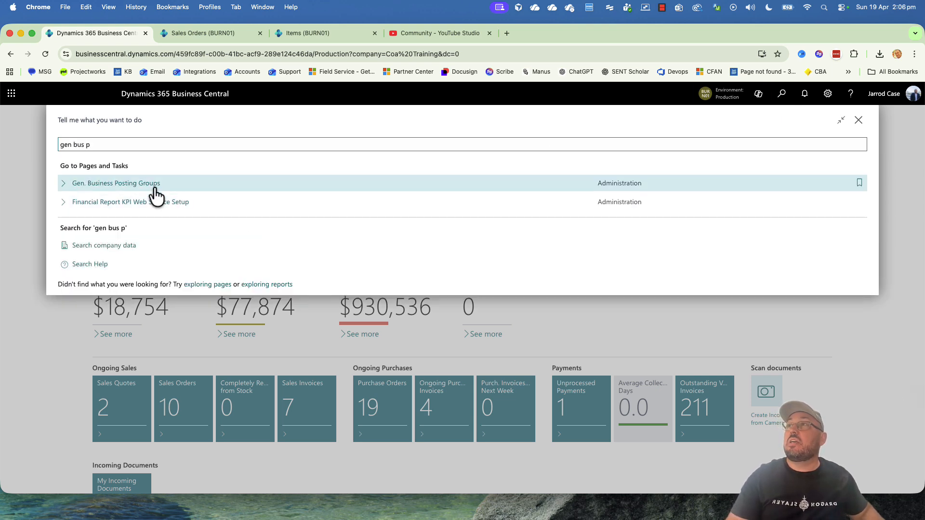
pyautogui.click(131, 184)
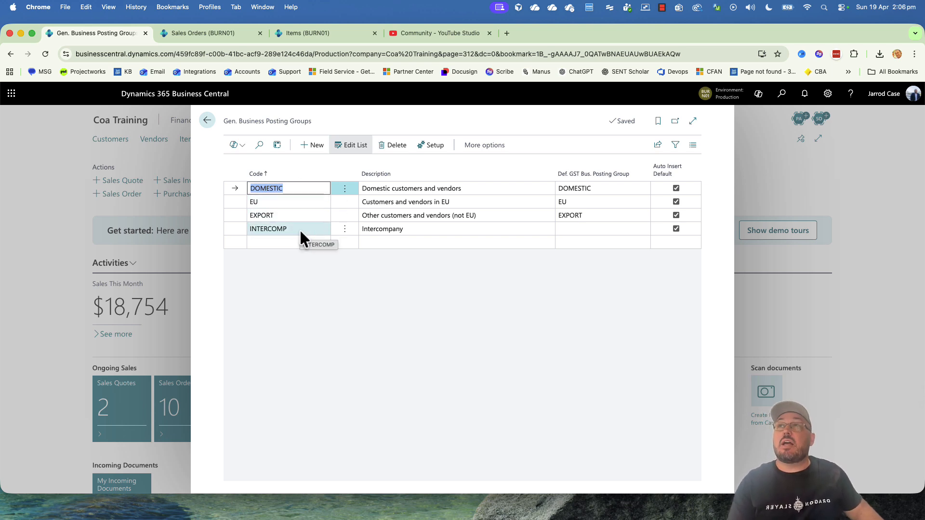
pyautogui.click(360, 275)
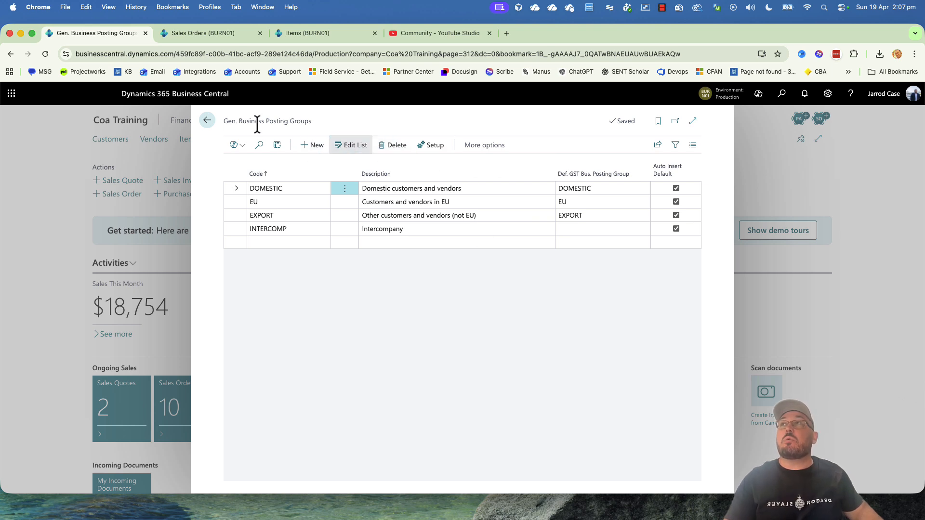
pyautogui.click(791, 120)
# Delete the NON GST group from the General Product Posting Groups and close the page.
pyautogui.click(782, 95)
pyautogui.write('gen pro po')
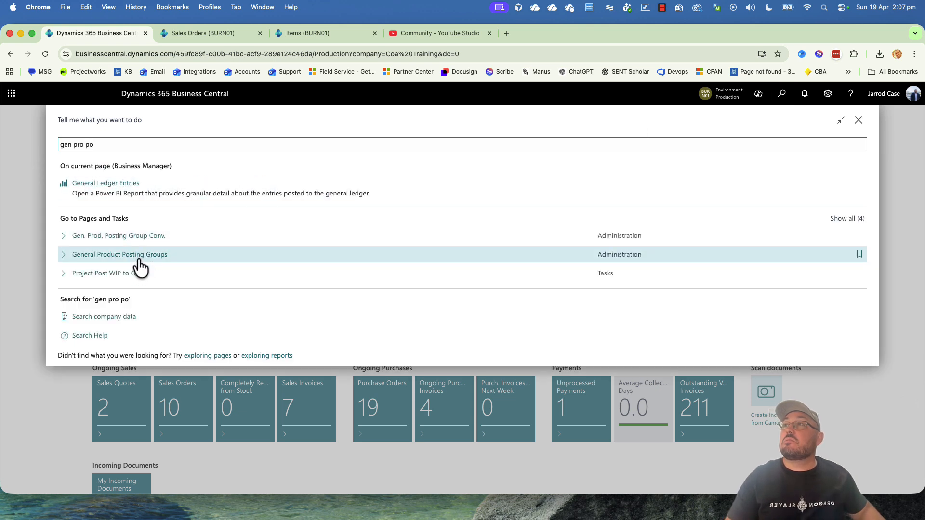
pyautogui.click(139, 264)
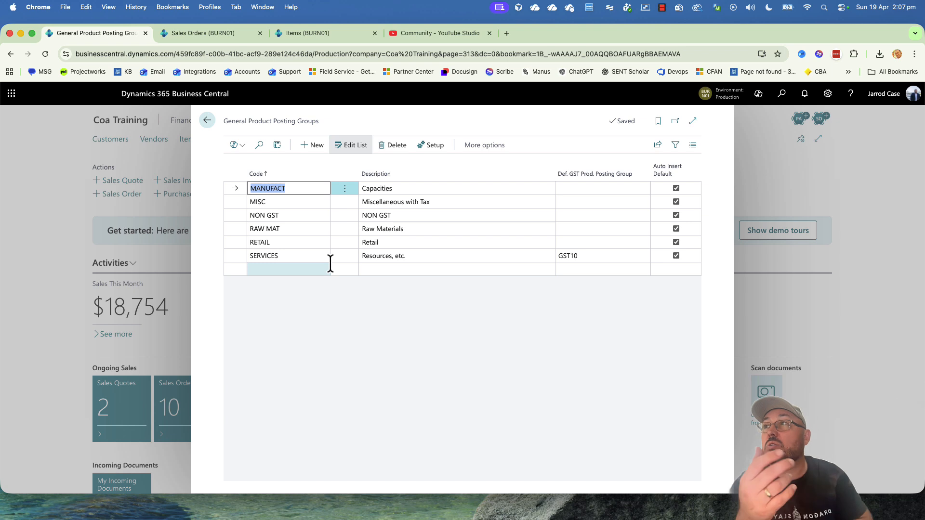
pyautogui.click(345, 215)
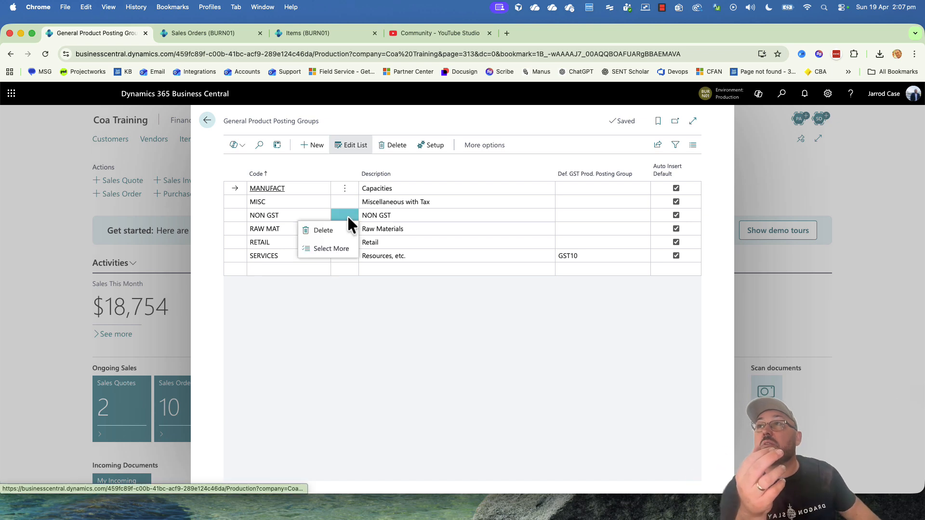
pyautogui.click(341, 235)
pyautogui.click(510, 323)
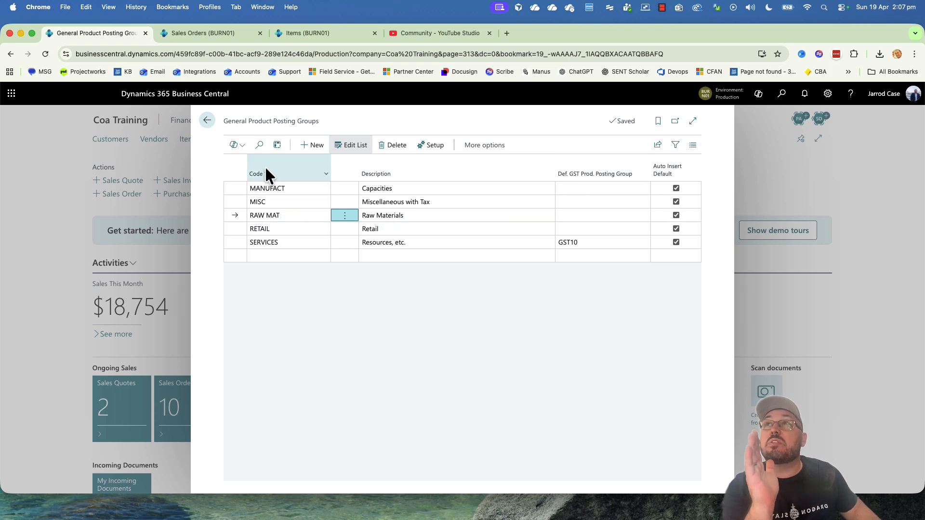
pyautogui.click(212, 124)
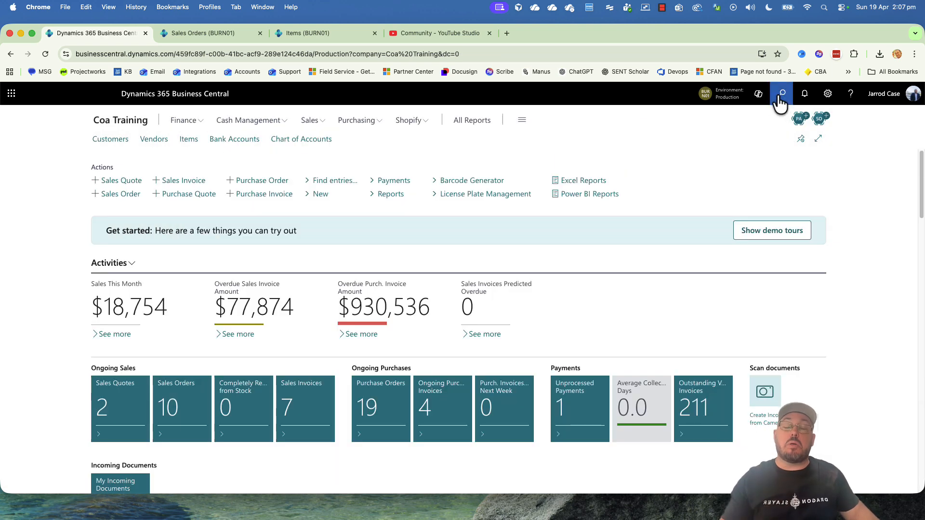
# Open the General Posting Setup page and turn on Show All Accounts.
pyautogui.click(782, 94)
pyautogui.write('gen ')
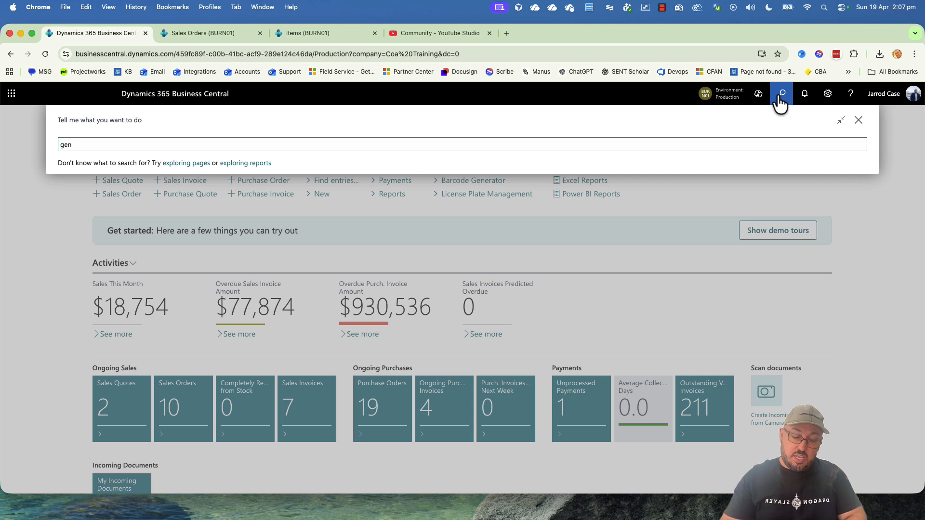
pyautogui.write('pos set')
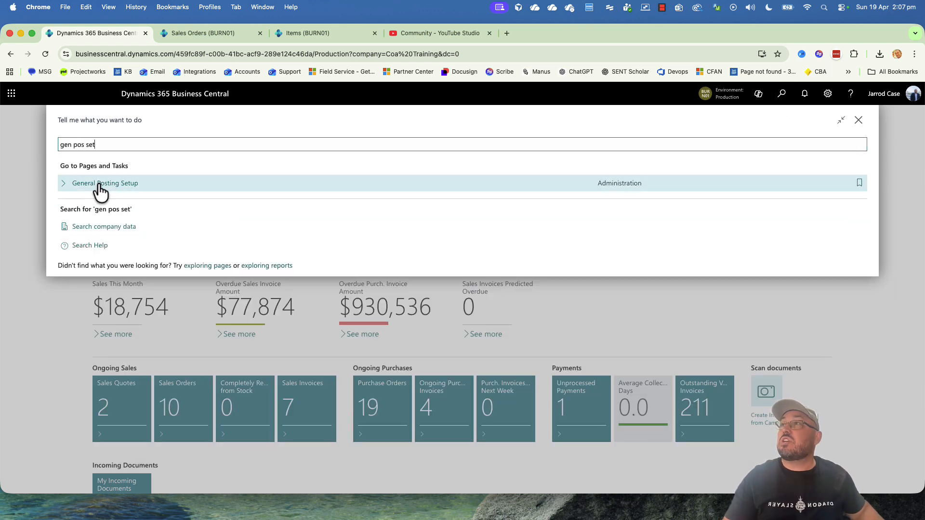
pyautogui.click(97, 187)
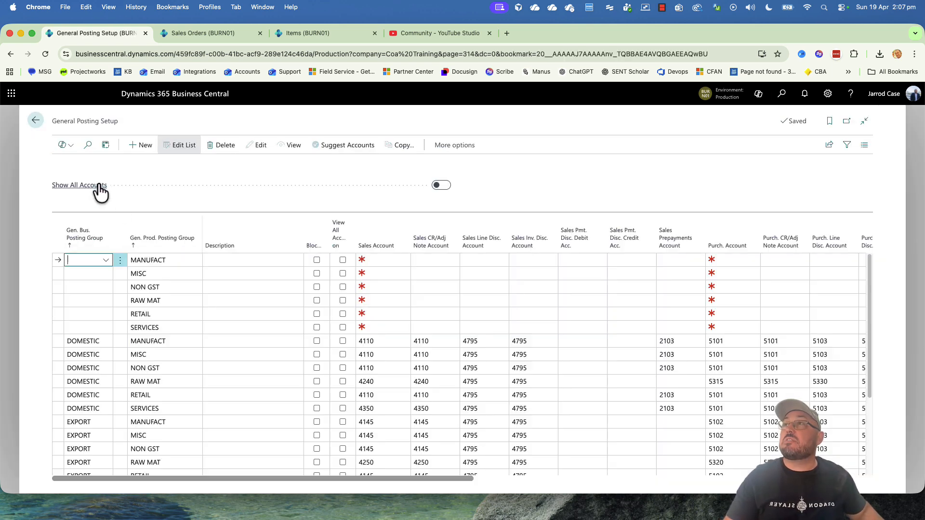
pyautogui.moveTo(82, 236)
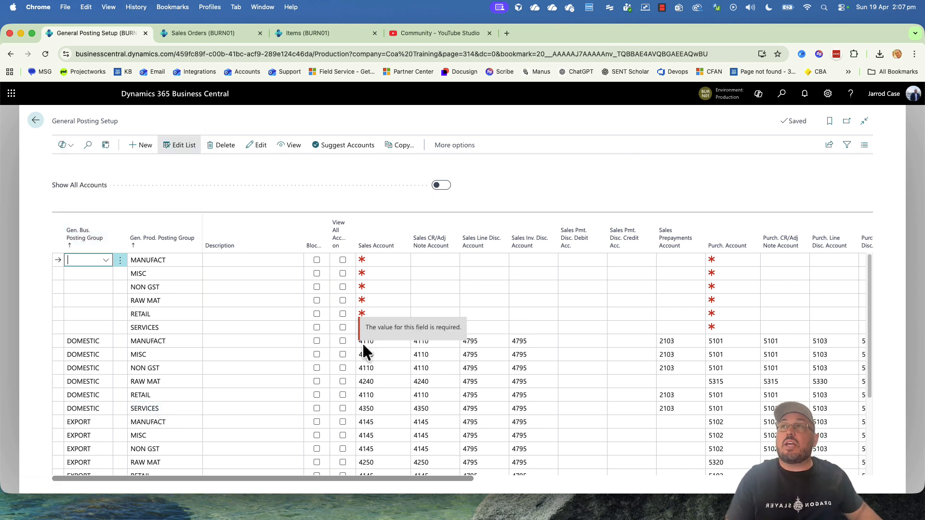
pyautogui.click(441, 187)
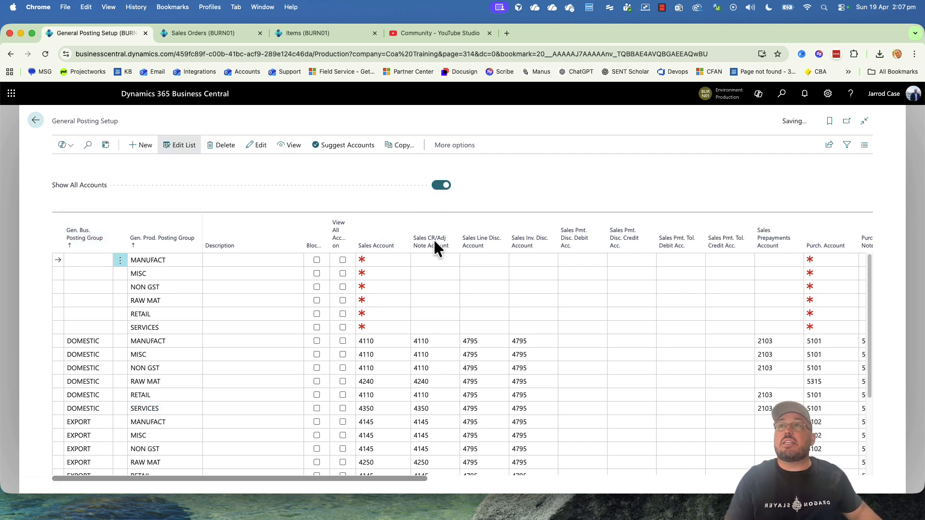
# Examine the sales, purchase, COGS, inventory and subscription account columns for the business and product posting group combinations.
pyautogui.scroll(-3, 407, 407)
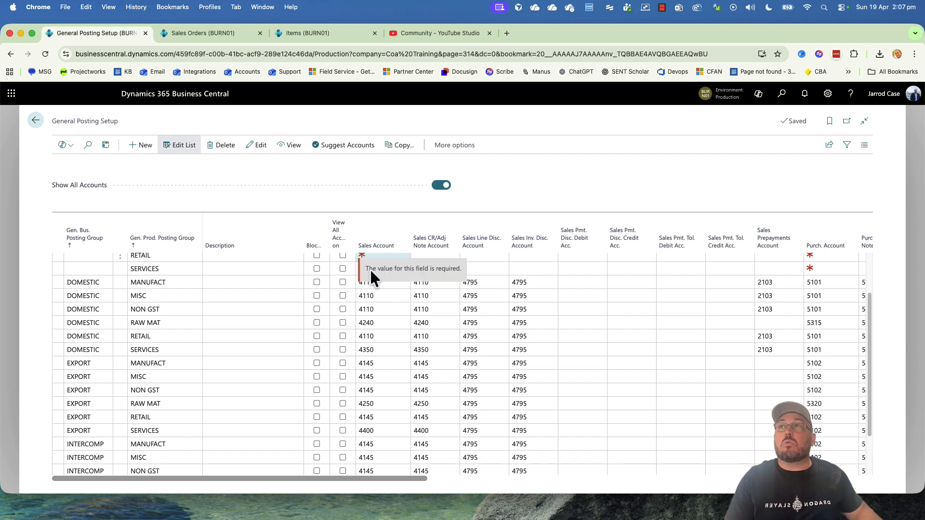
pyautogui.moveTo(380, 476)
pyautogui.mouseDown()
pyautogui.moveTo(449, 474)
pyautogui.moveTo(394, 477)
pyautogui.mouseUp()
pyautogui.click(356, 256)
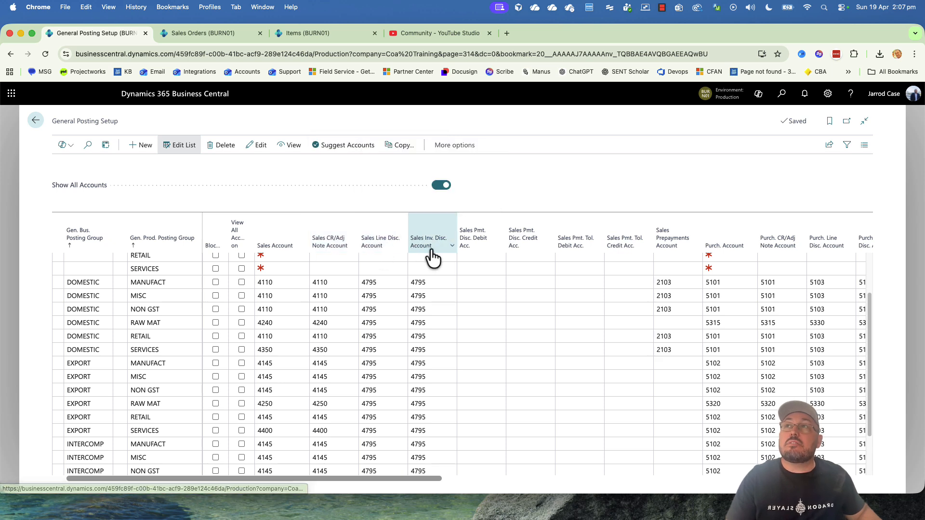
pyautogui.moveTo(429, 258)
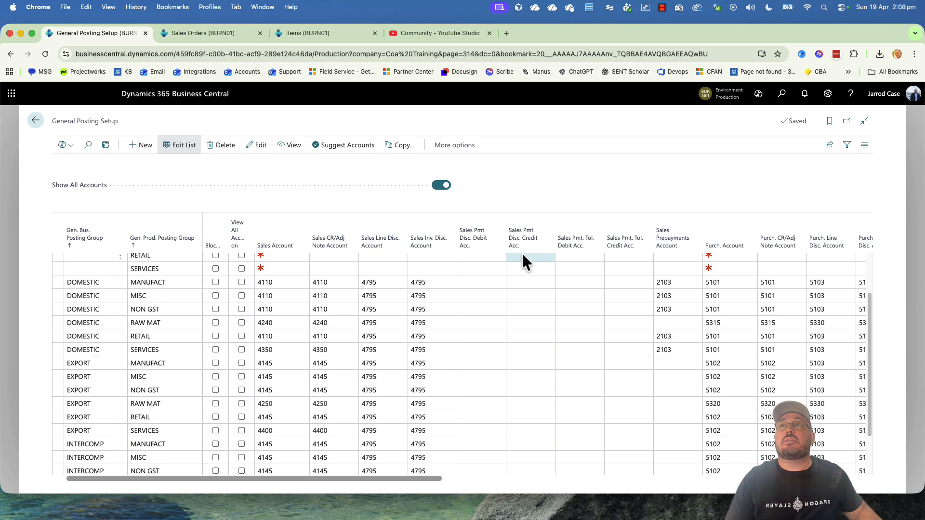
pyautogui.moveTo(525, 258)
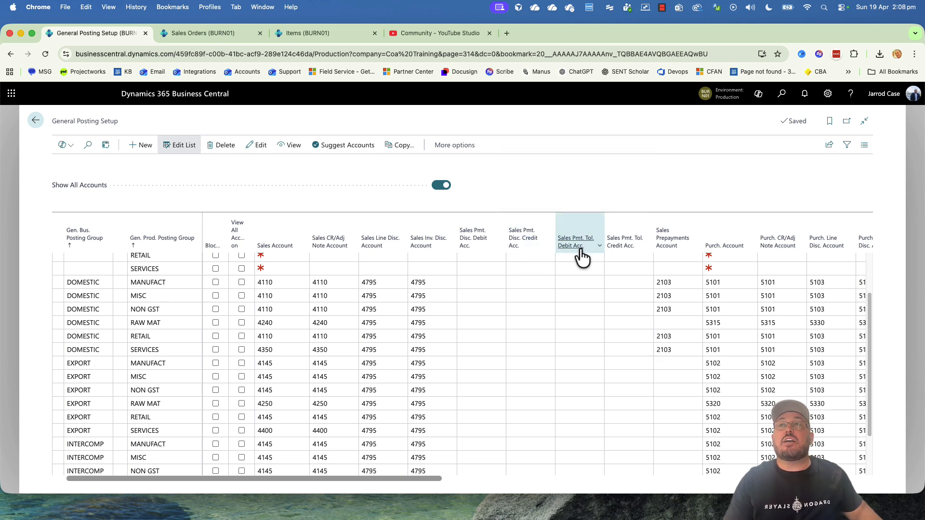
pyautogui.moveTo(583, 254)
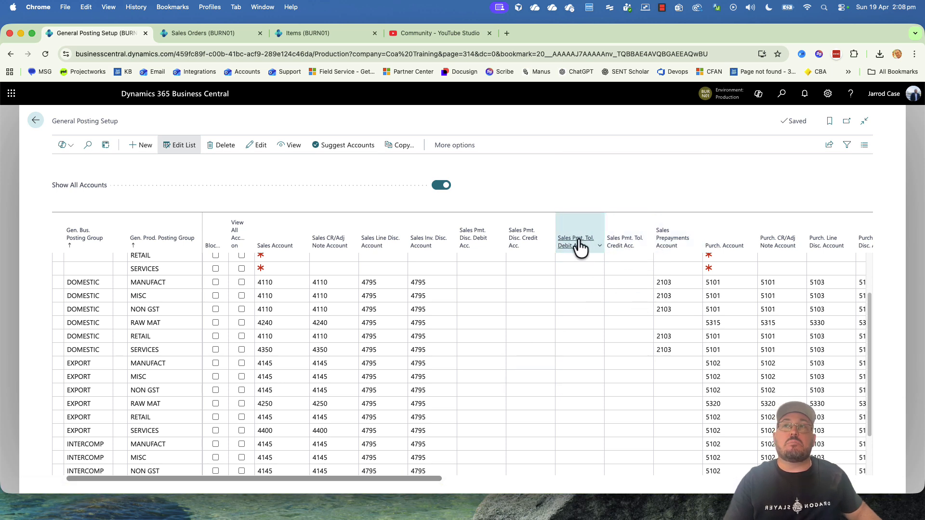
pyautogui.moveTo(436, 478); pyautogui.dragTo(699, 479)
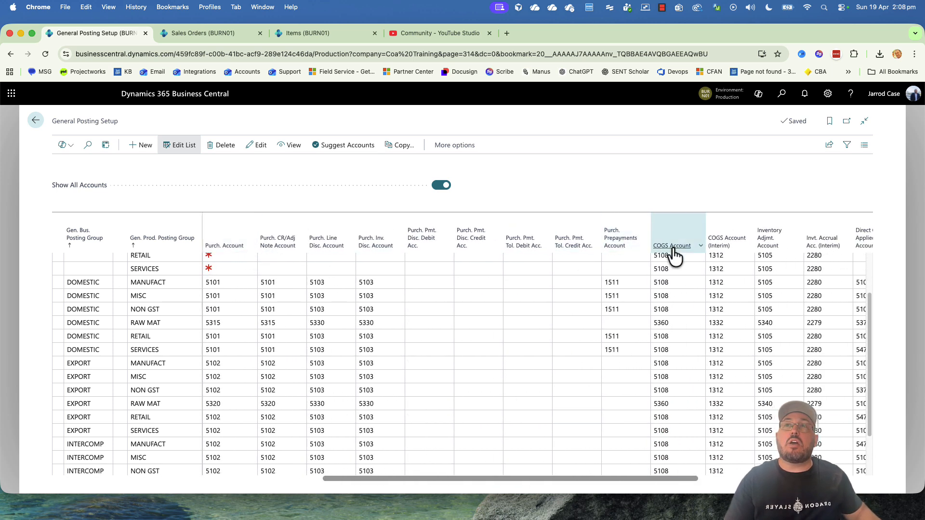
pyautogui.moveTo(661, 482); pyautogui.dragTo(849, 480)
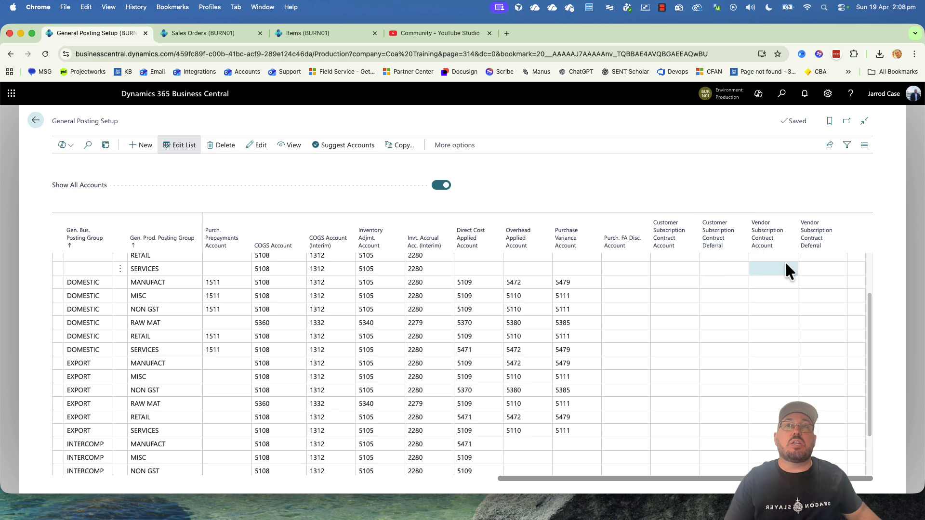
pyautogui.moveTo(718, 479); pyautogui.dragTo(207, 479)
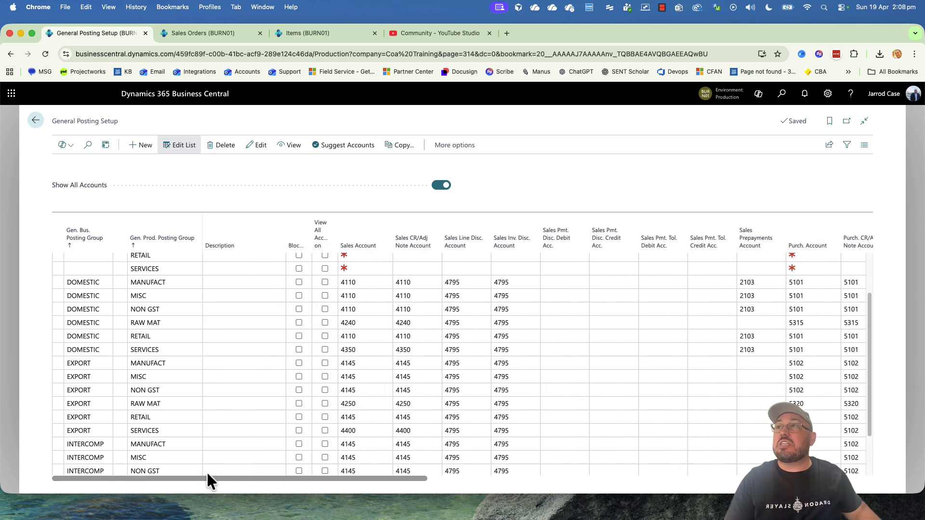
pyautogui.click(99, 286)
pyautogui.click(153, 284)
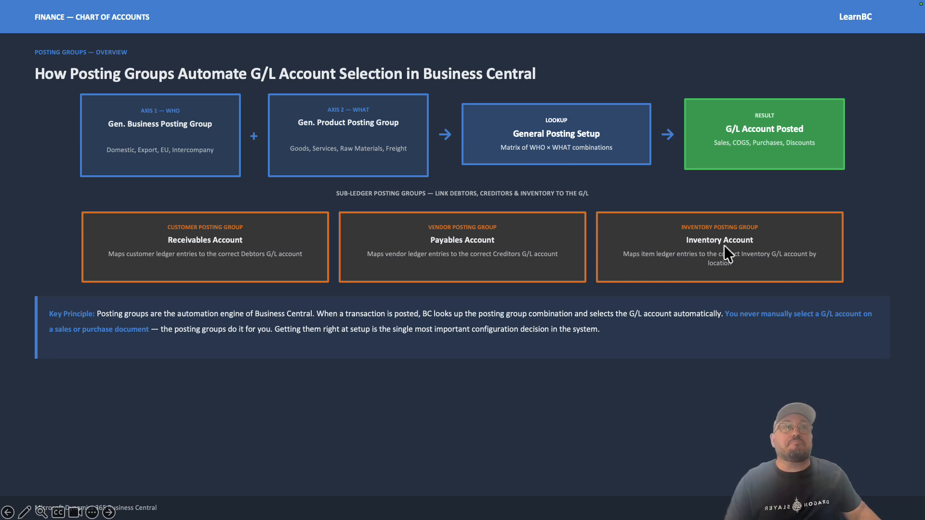
# In the PowerPoint slide show, advance from the posting groups overview to the SOP-FIN-COA-08: Context & Rules diagram.
pyautogui.press('Right')
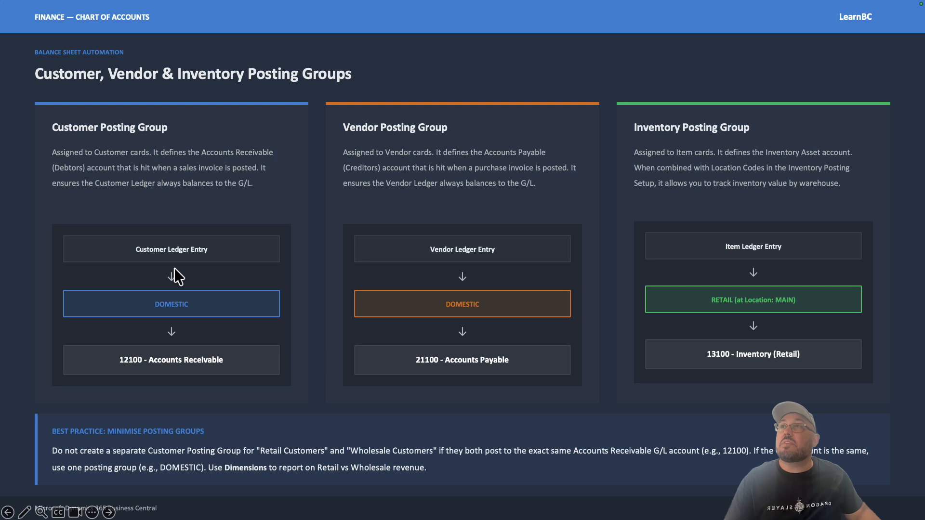
pyautogui.press('Right')
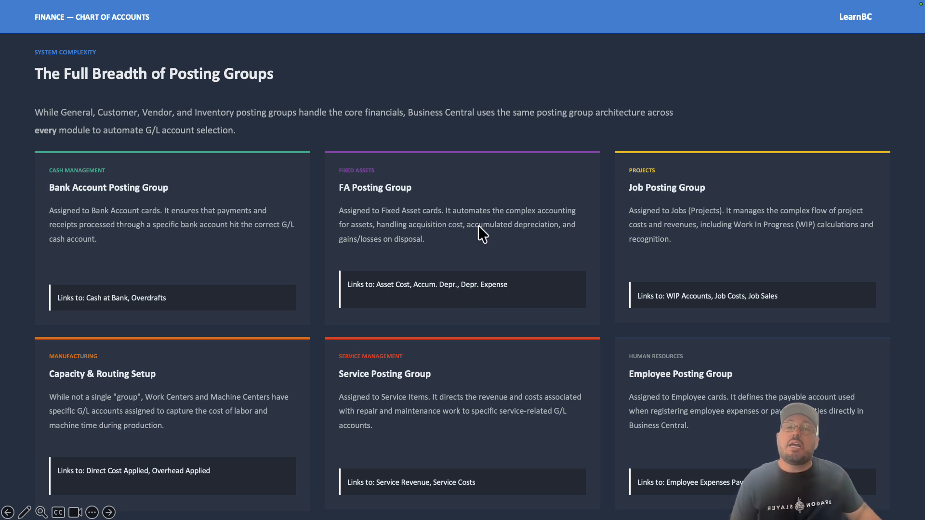
pyautogui.press('Right')
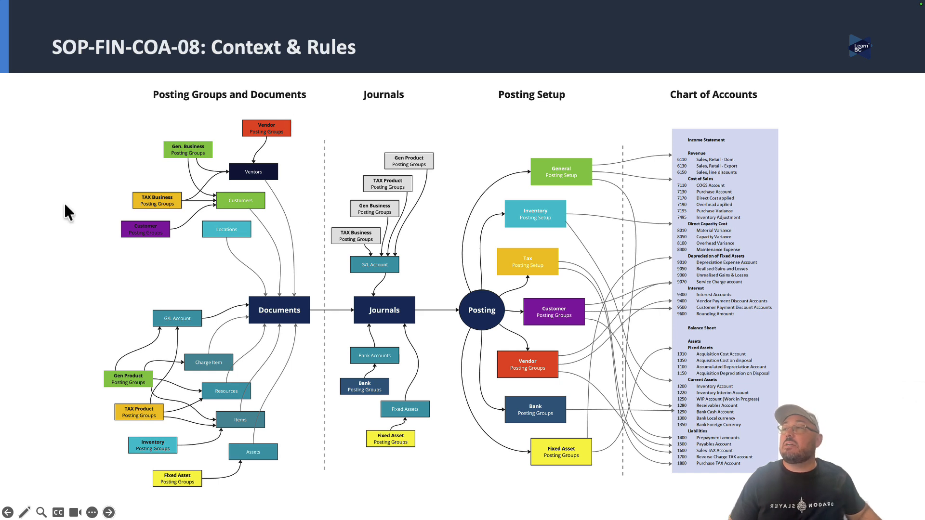
# With the Pen, draw red boundary lines around the vendor and customer cluster and the item and resource cluster feeding Documents.
pyautogui.click(24, 513)
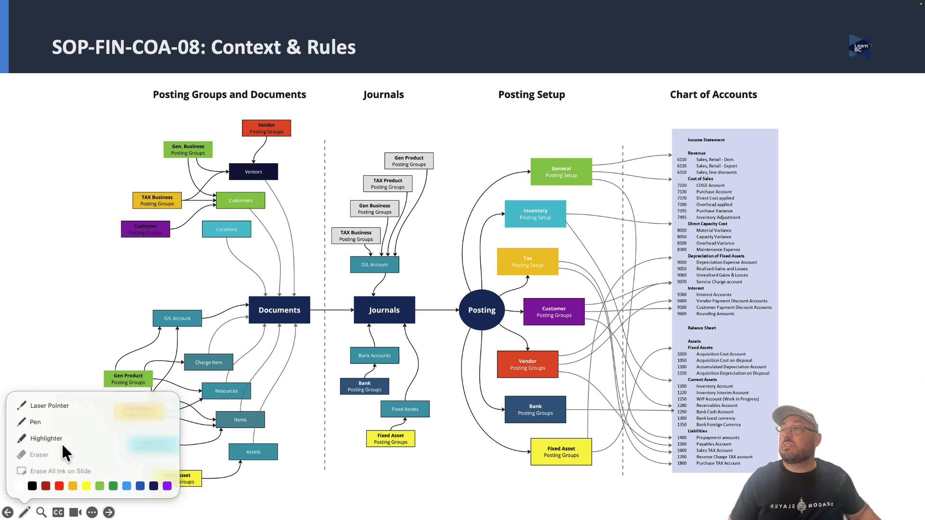
pyautogui.click(36, 422)
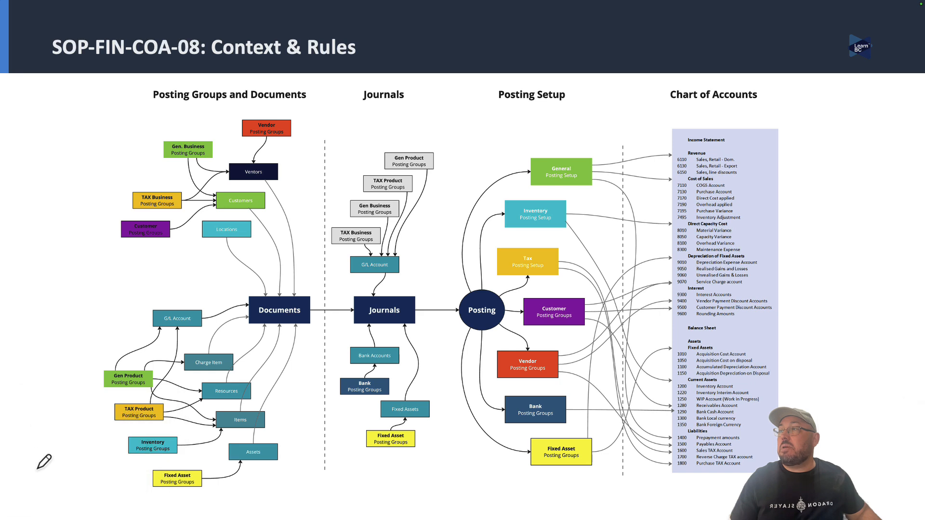
pyautogui.moveTo(110, 260); pyautogui.dragTo(72, 257)
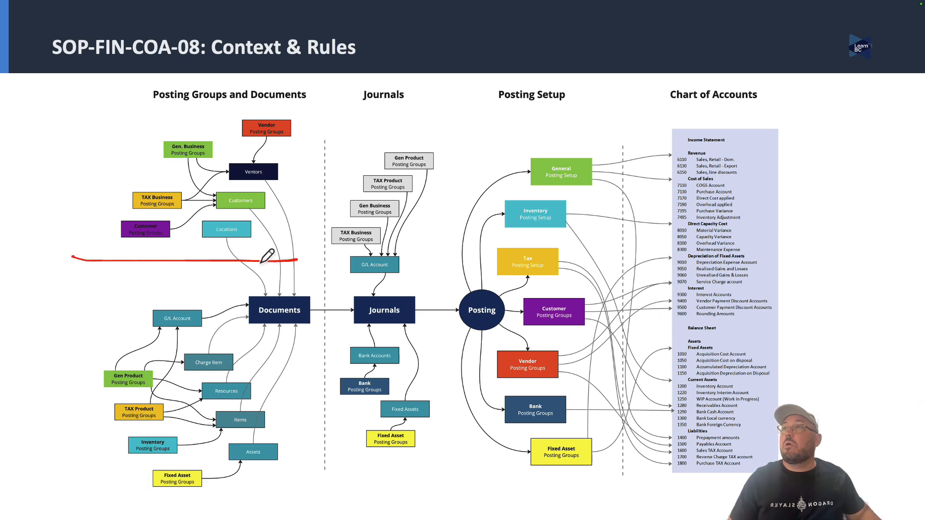
pyautogui.moveTo(293, 261); pyautogui.dragTo(302, 102)
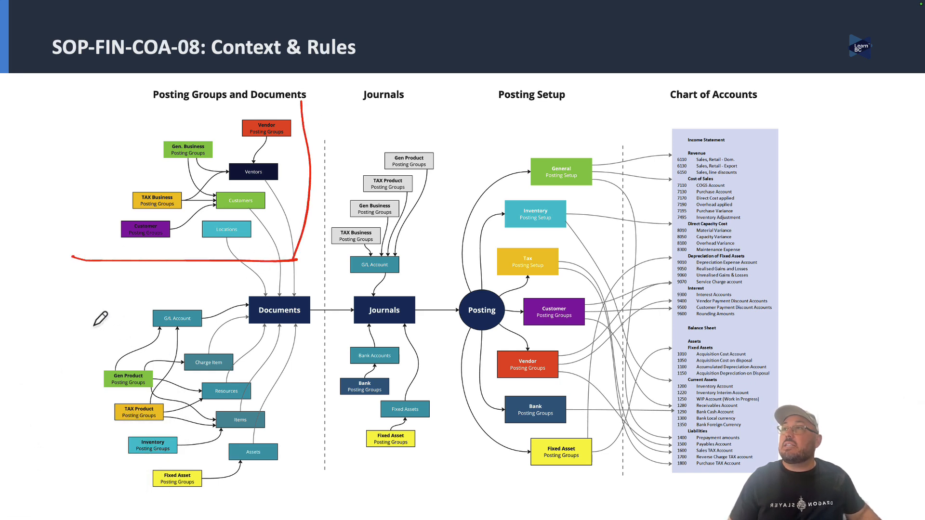
pyautogui.moveTo(89, 303)
pyautogui.mouseDown()
pyautogui.moveTo(230, 307)
pyautogui.moveTo(276, 365)
pyautogui.moveTo(286, 472)
pyautogui.mouseUp()
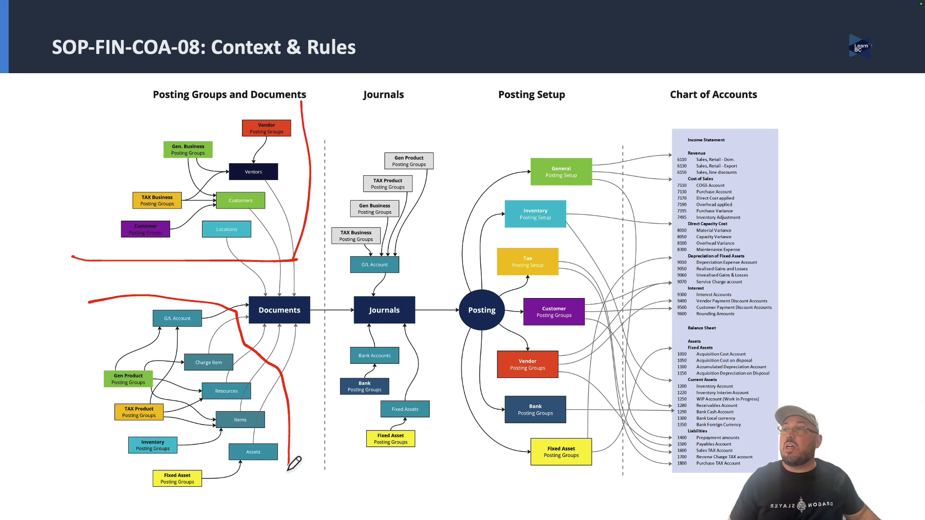
# Handwrite an L beside the item and resource cluster and an H beside the vendor and customer cluster.
pyautogui.moveTo(68, 405); pyautogui.dragTo(92, 423)
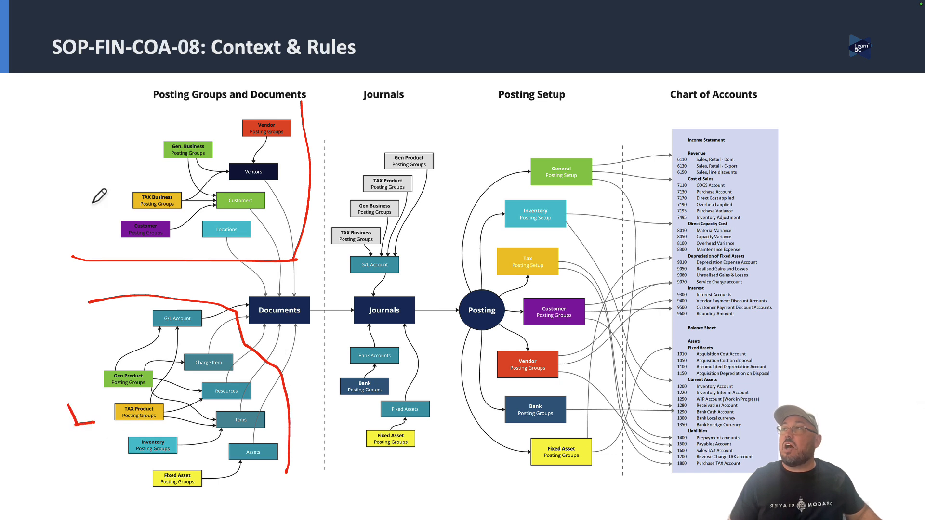
pyautogui.moveTo(70, 158); pyautogui.dragTo(70, 178)
pyautogui.moveTo(92, 143)
pyautogui.mouseDown()
pyautogui.moveTo(92, 179)
pyautogui.moveTo(93, 165)
pyautogui.mouseUp()
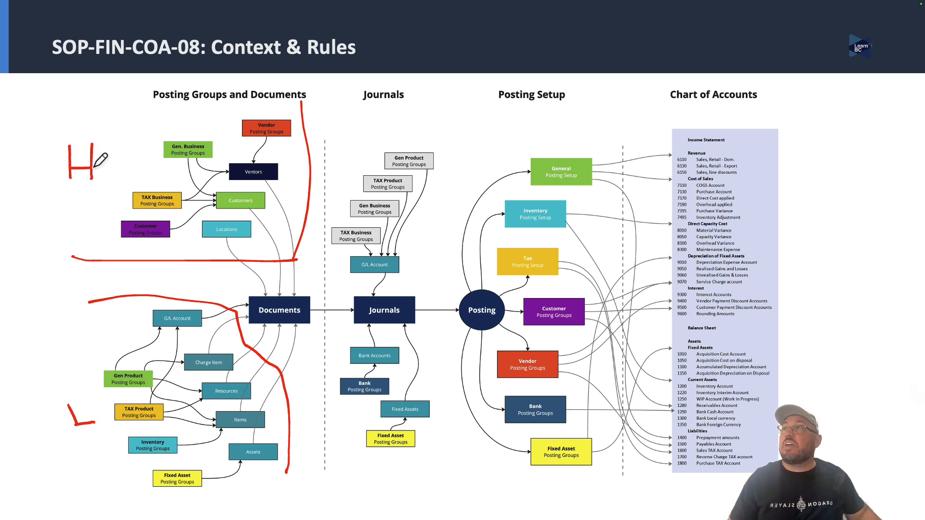
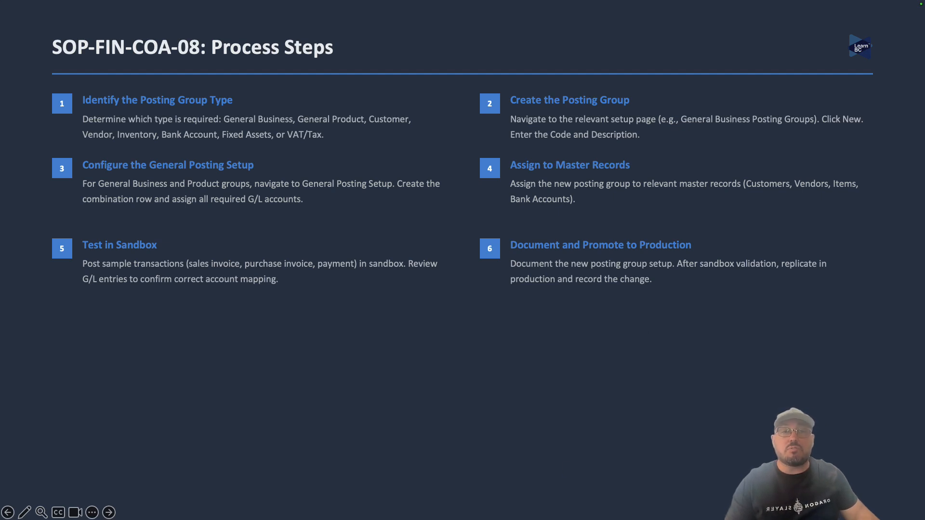
# Advance from the Process Steps slide to Exceptions & Post-Conditions and end the slide show.
pyautogui.press('Right')
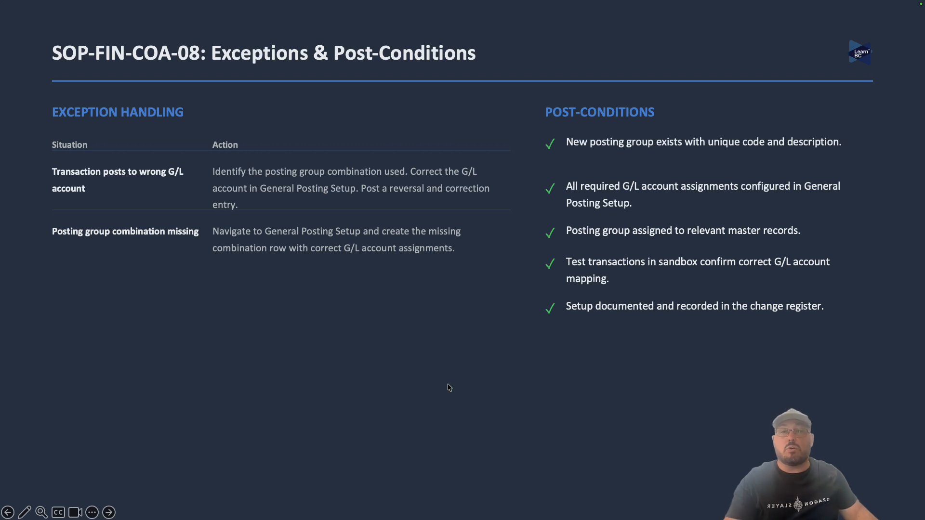
pyautogui.press('Escape')
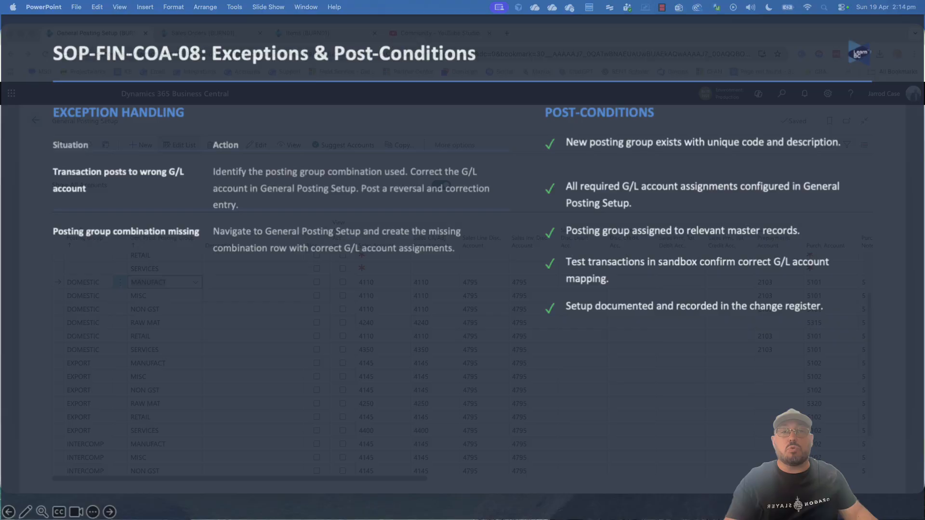
# Leave General Posting Setup in Business Central and open the Adatum Corporation customer card from the Customers list.
pyautogui.click(269, 193)
pyautogui.press('Escape')
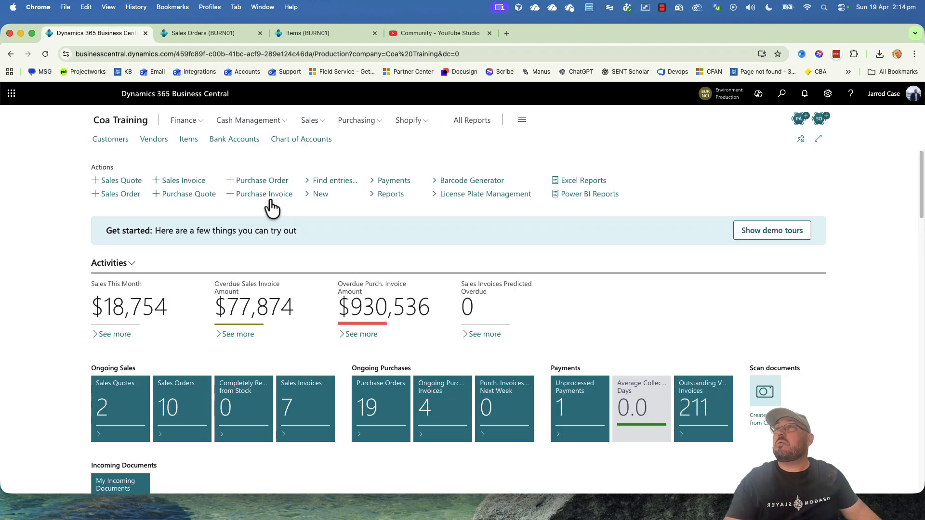
pyautogui.click(112, 141)
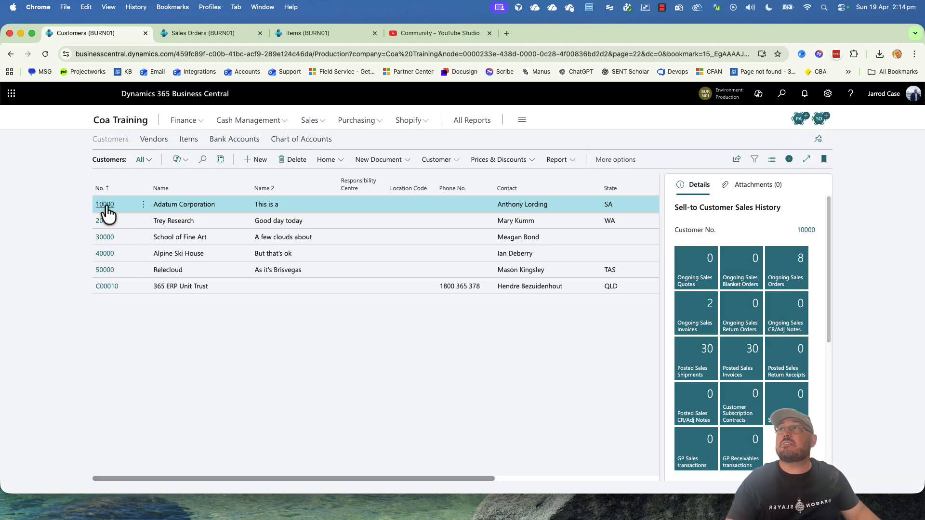
pyautogui.click(105, 205)
# Examine the posting groups under Posting Details in the customer's full Invoicing section, including the hidden fields, and close the card.
pyautogui.scroll(-5, 357, 313)
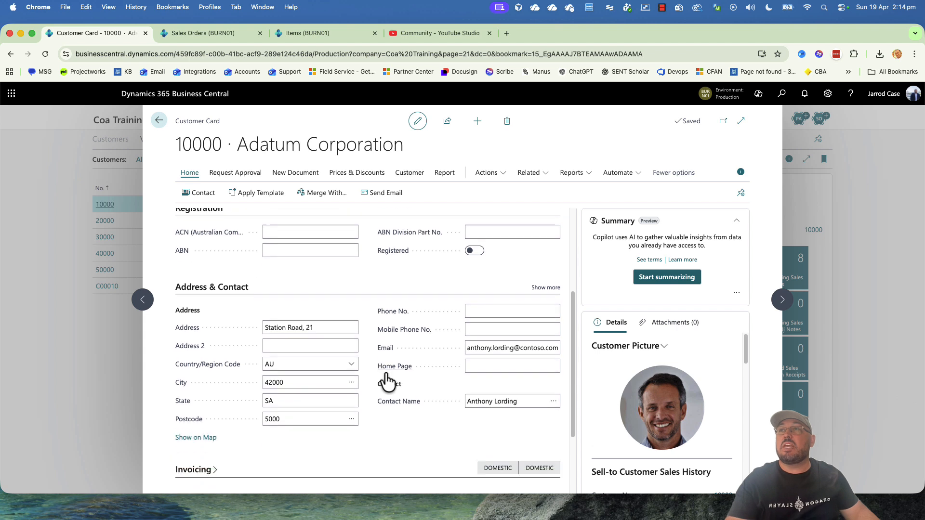
pyautogui.scroll(-1, 199, 419)
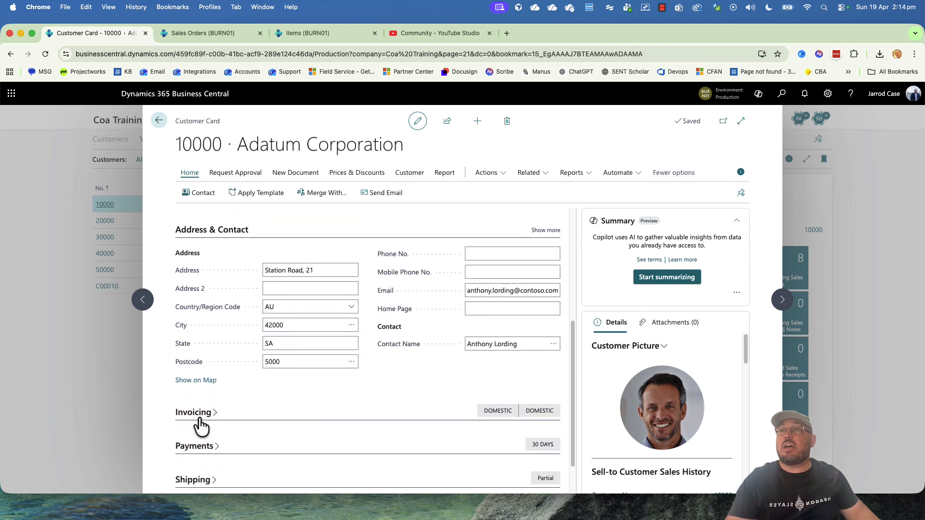
pyautogui.click(203, 414)
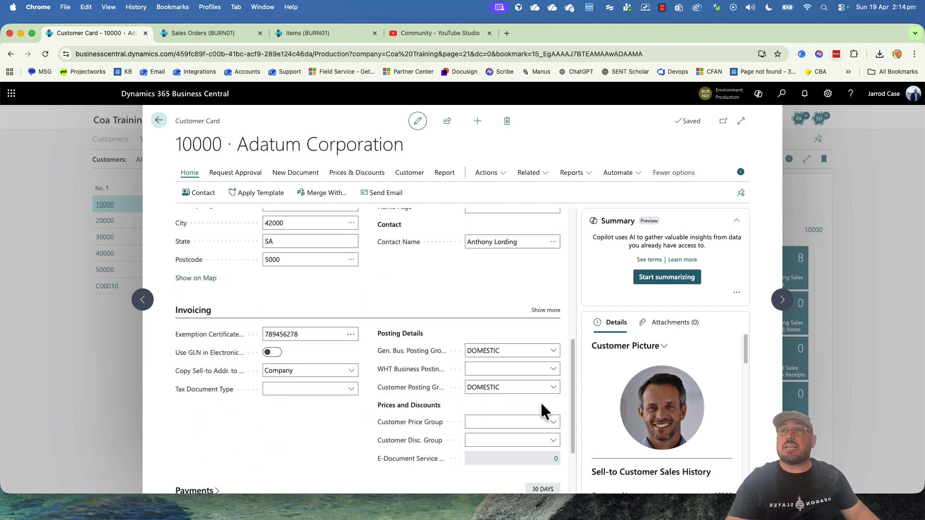
pyautogui.click(546, 303)
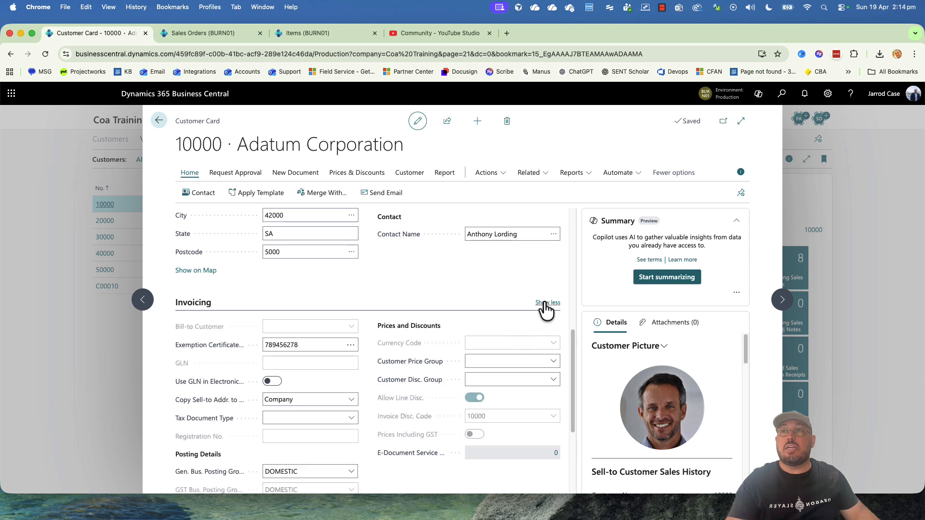
pyautogui.scroll(-2, 332, 388)
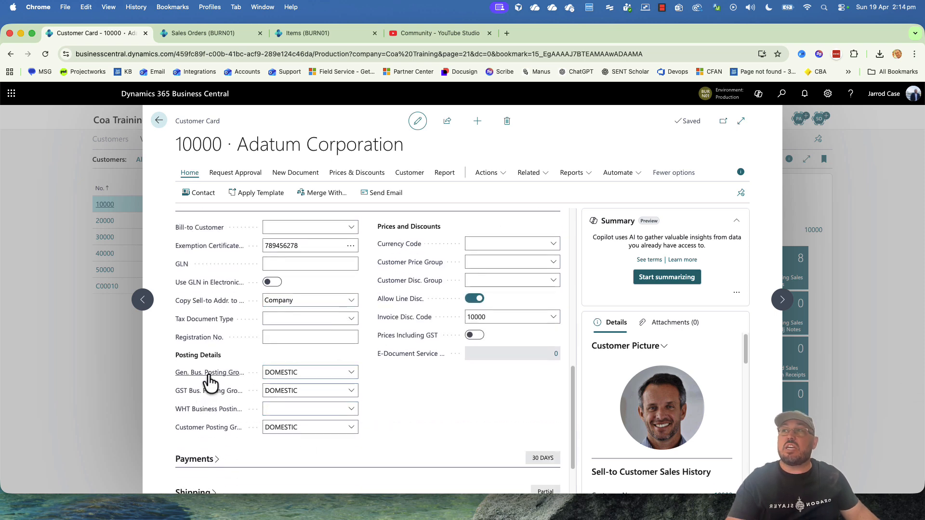
pyautogui.click(225, 375)
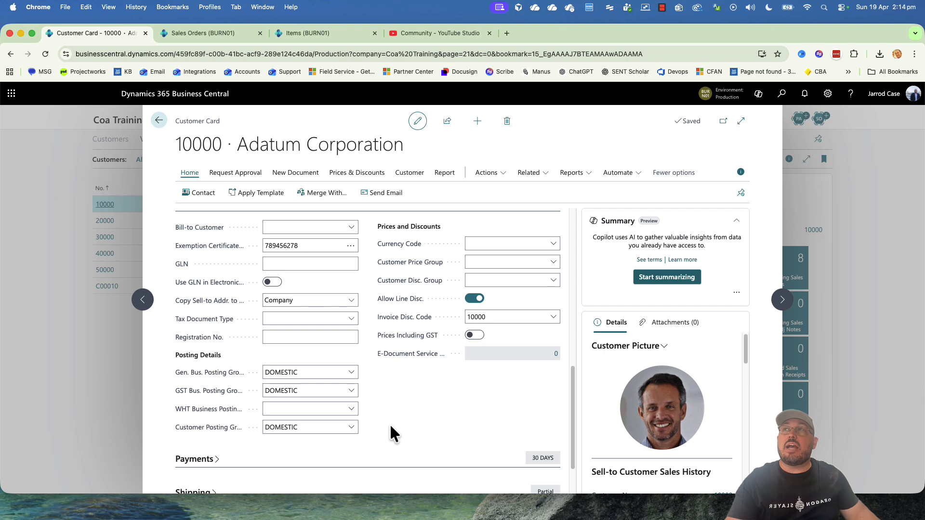
pyautogui.press('Escape')
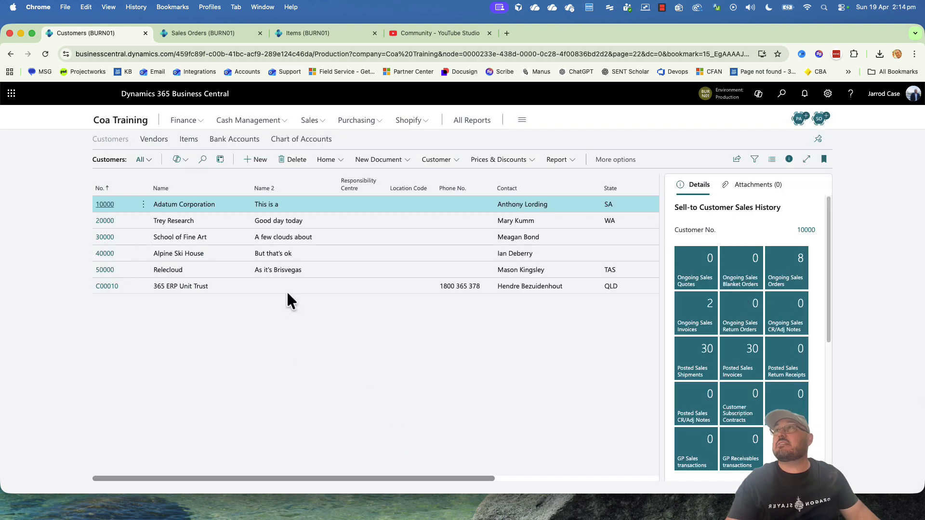
# Switch to the second Business Central browser tab and open the Chart of Accounts.
pyautogui.click(204, 32)
pyautogui.click(183, 122)
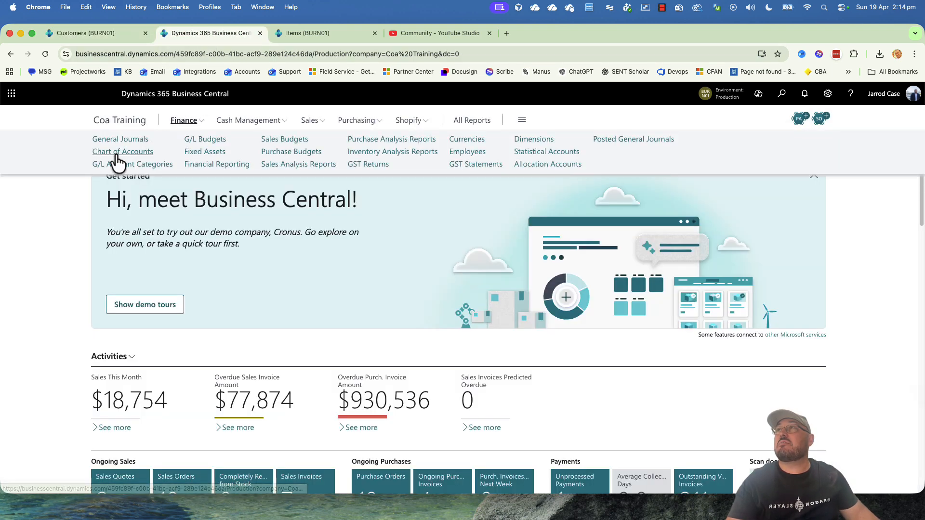
pyautogui.click(121, 153)
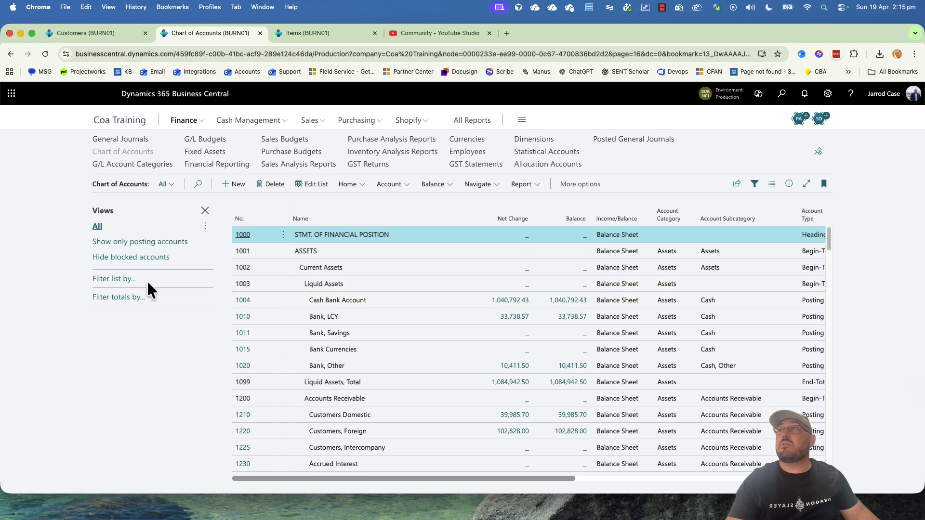
# Filter the Chart of Accounts by Income/Balance to show only Income Statement accounts.
pyautogui.click(650, 226)
pyautogui.click(620, 244)
pyautogui.click(175, 308)
pyautogui.click(152, 324)
pyautogui.click(129, 403)
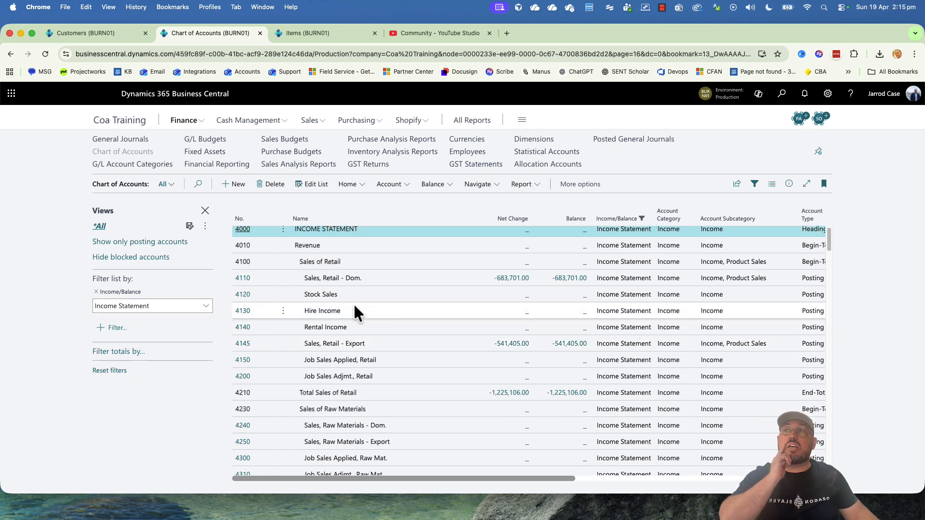
# Create a new G/L account with No. 4111 and the name Widget Sales.
pyautogui.click(338, 295)
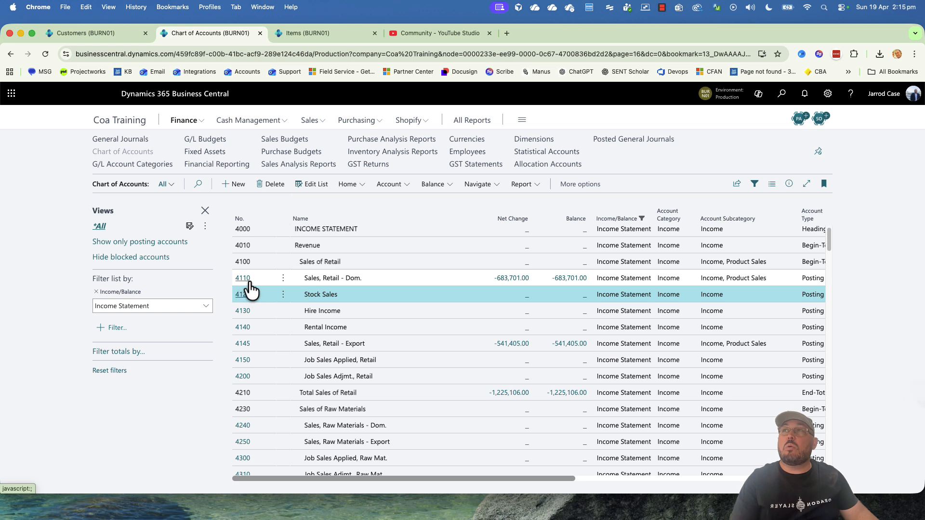
pyautogui.click(236, 184)
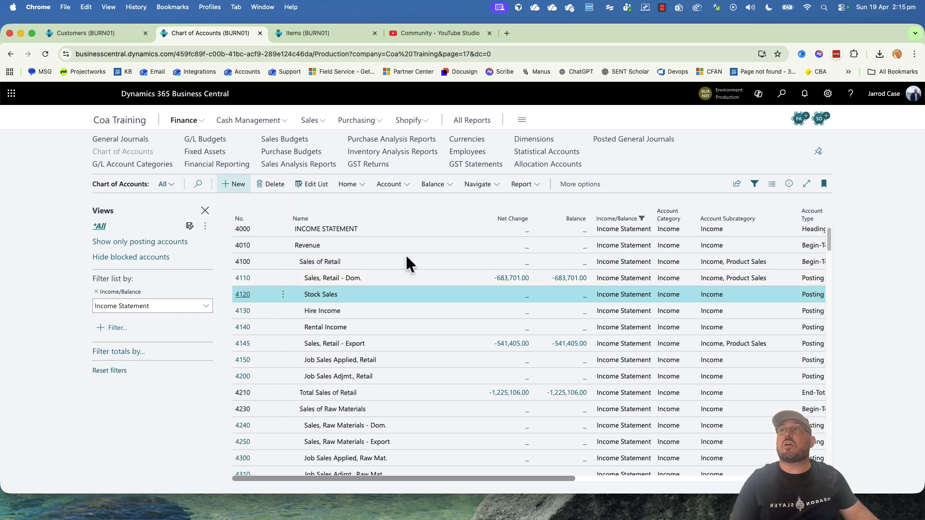
pyautogui.write('4111')
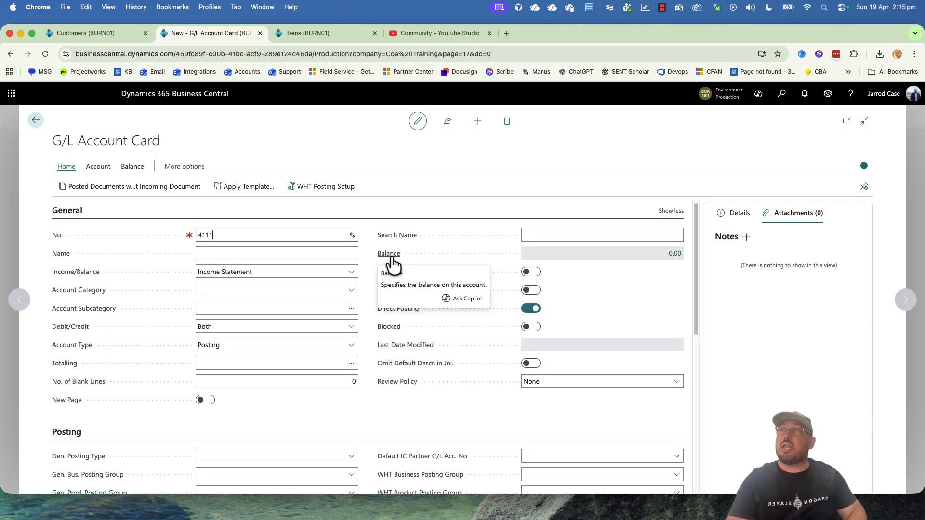
pyautogui.press('Tab')
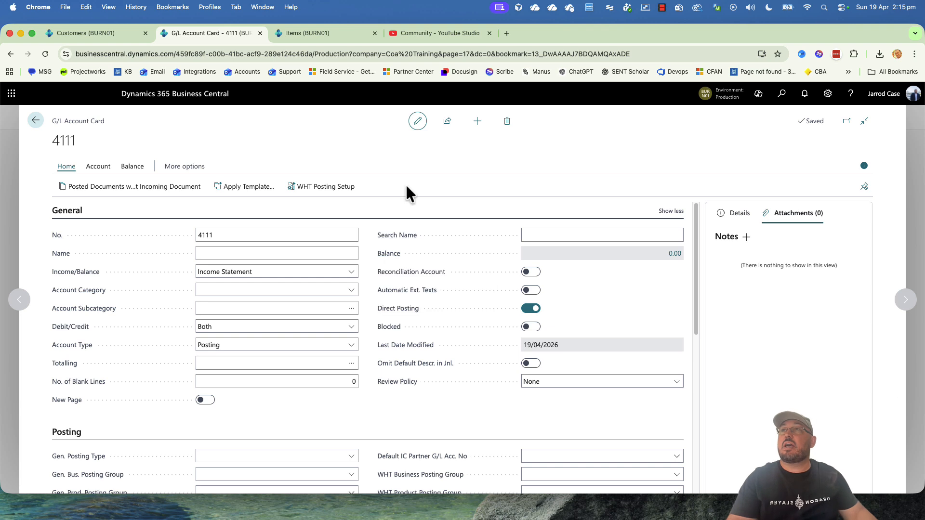
pyautogui.click(296, 253)
pyautogui.write('Widget Sales')
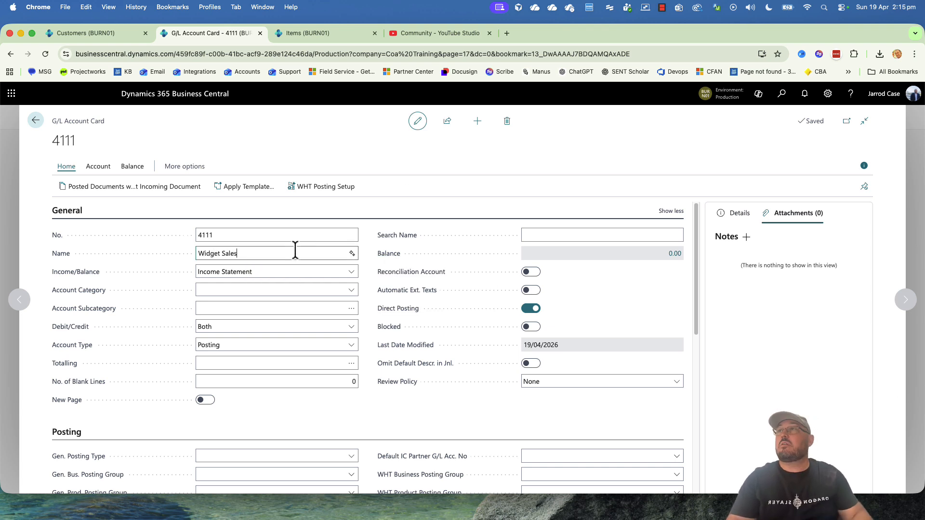
pyautogui.press('Tab')
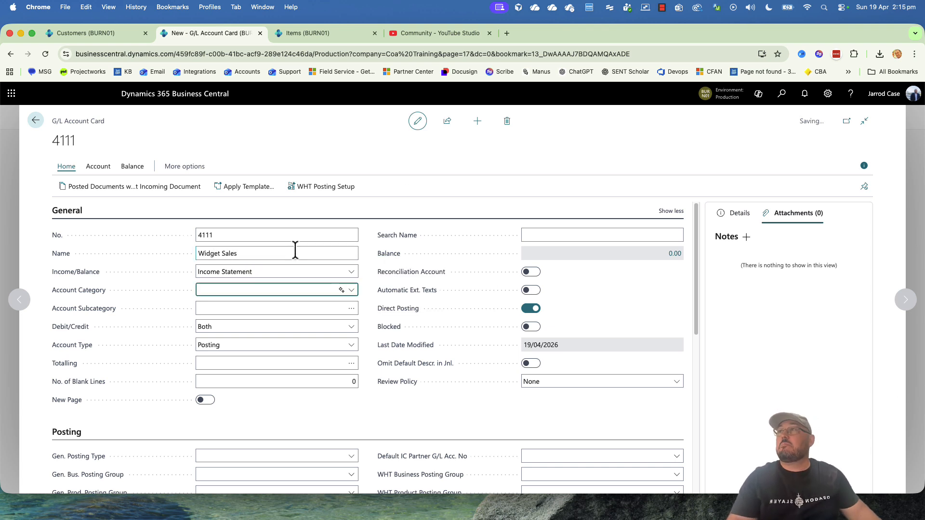
# Assign account 4111 the category Income and subcategory Income, Product Sales, and return to the Chart of Accounts.
pyautogui.click(265, 289)
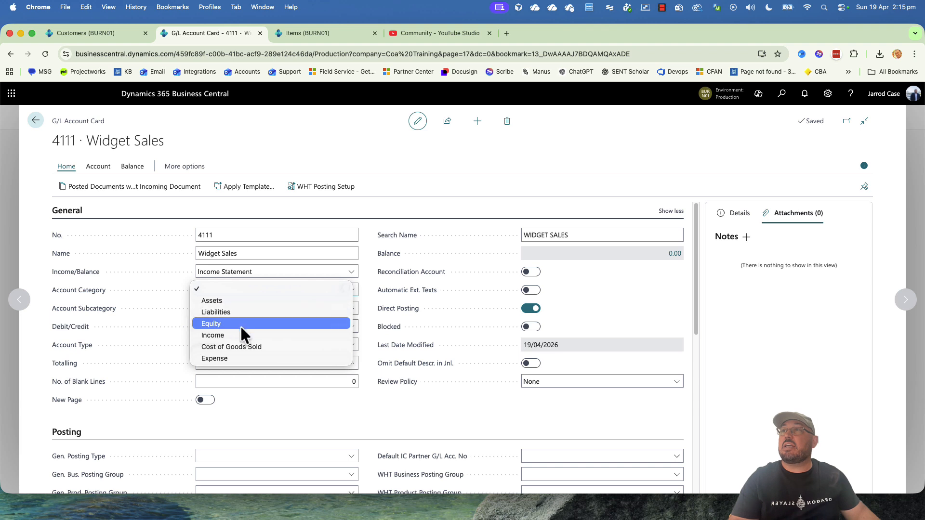
pyautogui.click(254, 336)
pyautogui.click(295, 308)
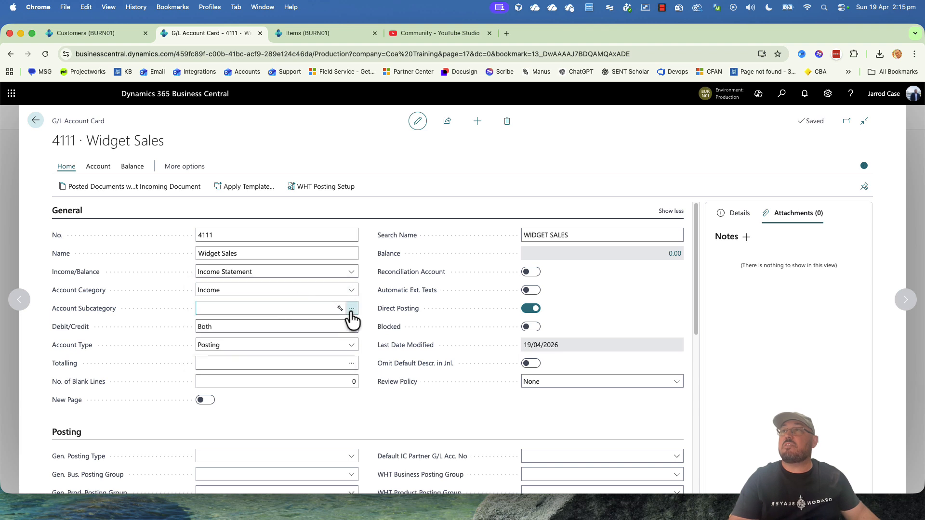
pyautogui.click(351, 309)
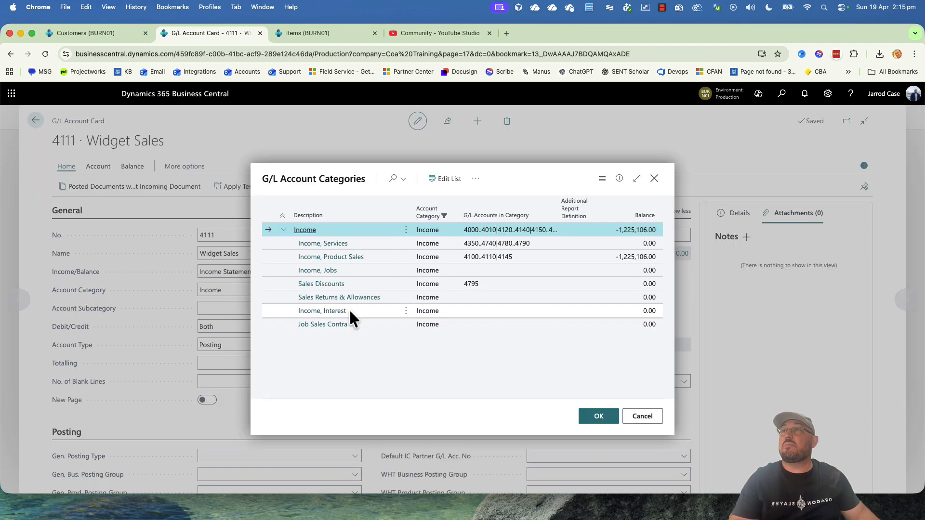
pyautogui.click(337, 258)
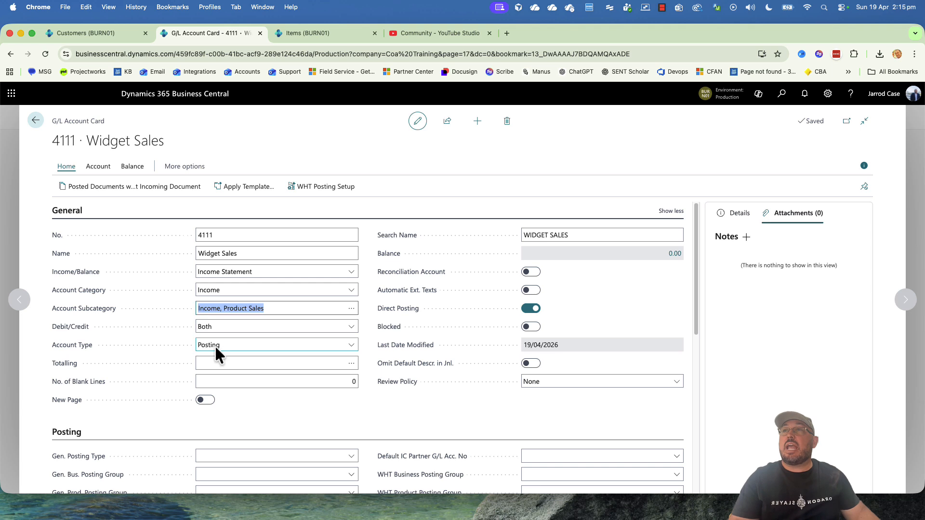
pyautogui.click(436, 397)
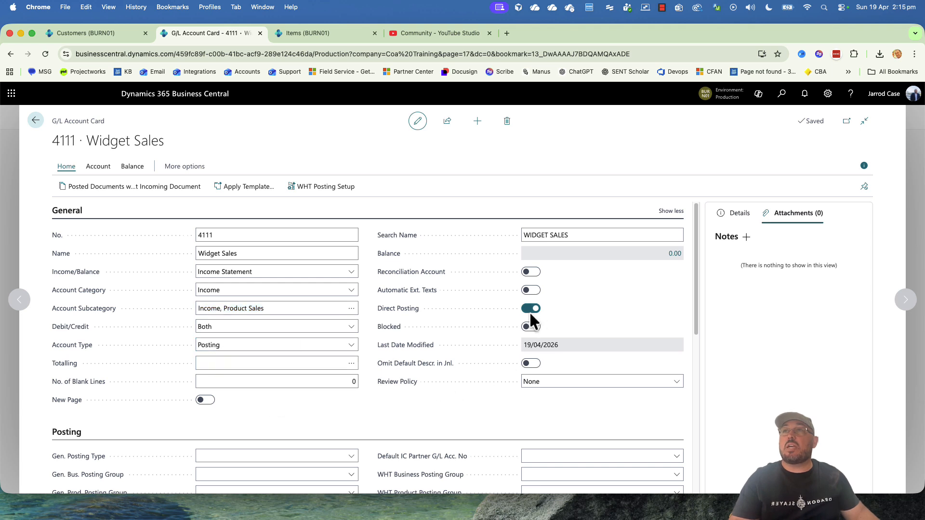
pyautogui.scroll(-10, 338, 398)
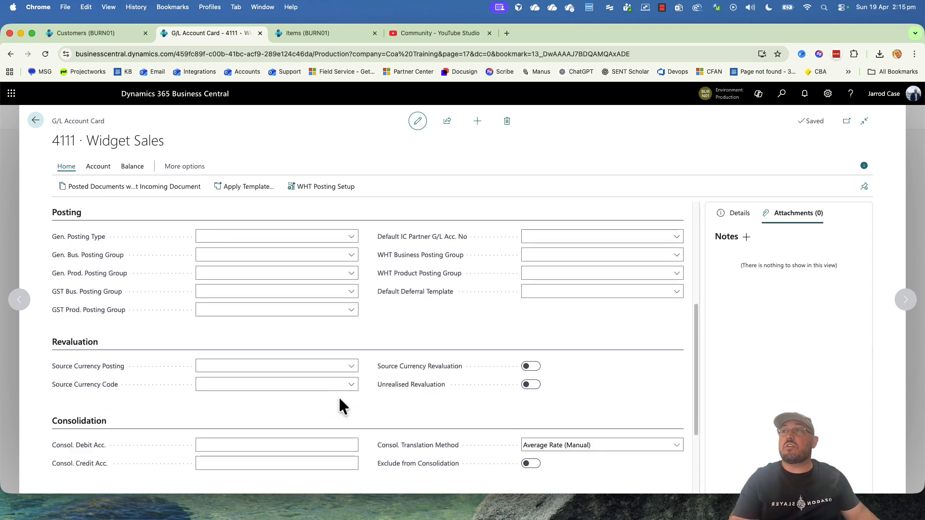
pyautogui.scroll(10, 339, 397)
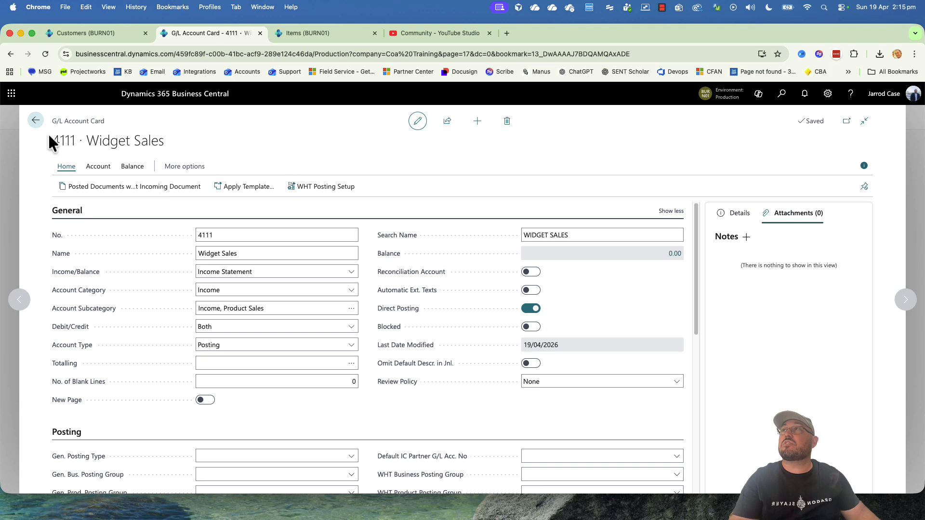
pyautogui.click(35, 124)
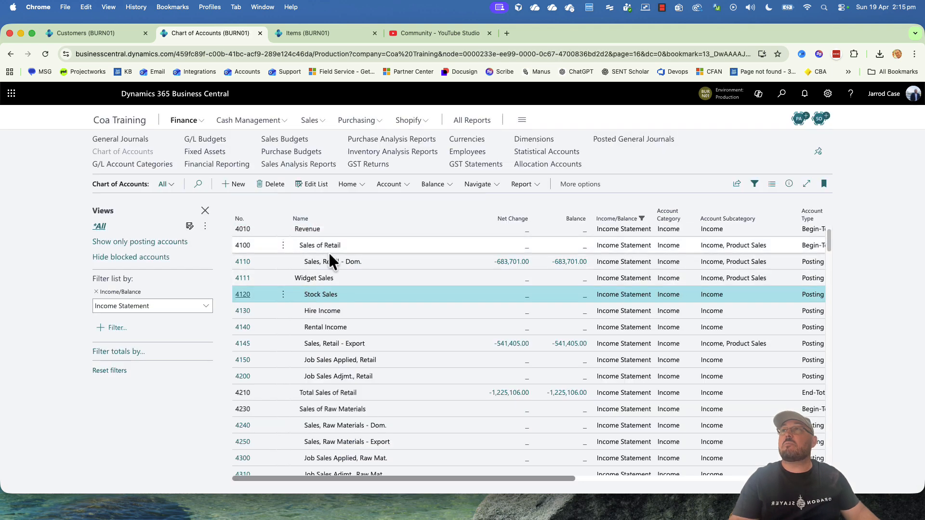
# Run Indent Chart of Accounts and confirm updating the indentation of all G/L accounts.
pyautogui.click(357, 187)
pyautogui.click(378, 221)
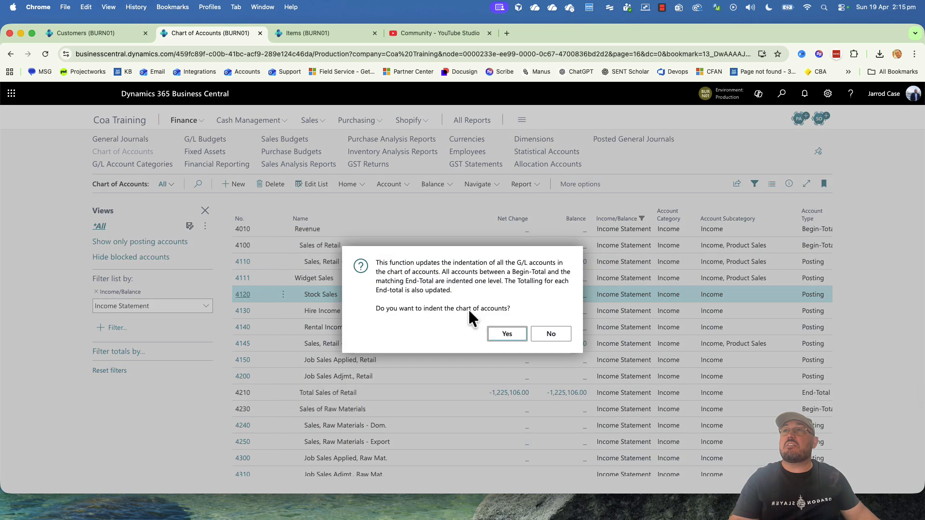
pyautogui.click(507, 334)
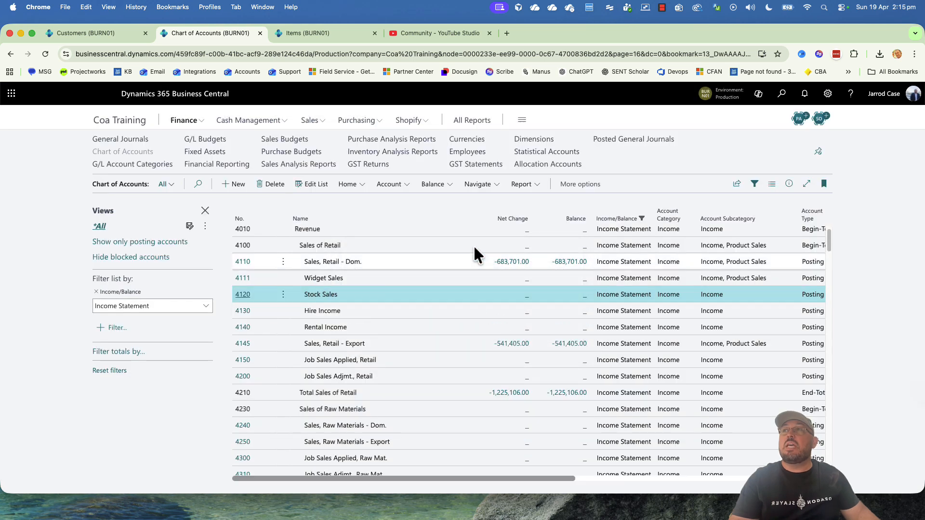
# Find General Product Posting Groups by searching for "gen prod" and add the code WIDGETS with the description Widgets.
pyautogui.click(782, 94)
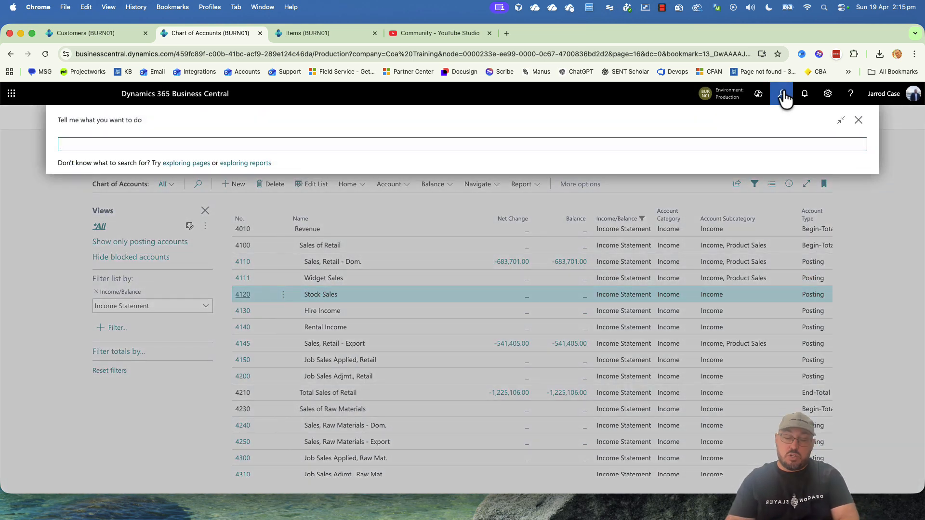
pyautogui.write('gen prod')
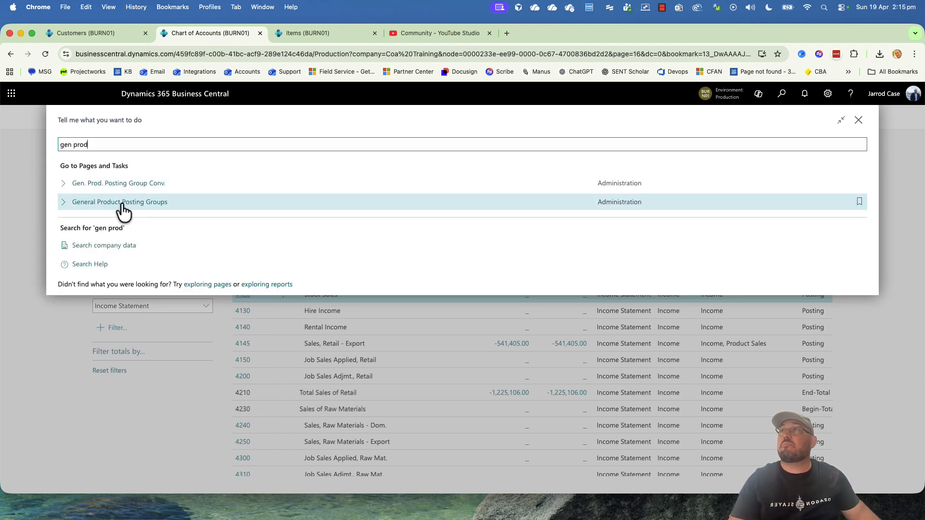
pyautogui.click(118, 205)
pyautogui.click(266, 256)
pyautogui.write('Widgets')
pyautogui.press('Tab')
pyautogui.write('Widgets')
# Set the default GST product posting group of WIDGETS to GST10 and close the posting groups list.
pyautogui.click(580, 257)
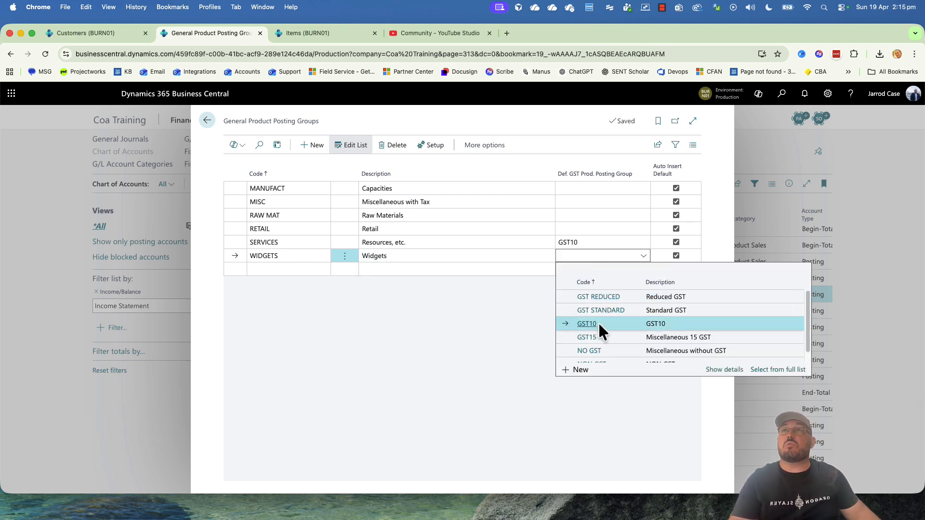
pyautogui.click(587, 324)
pyautogui.click(474, 306)
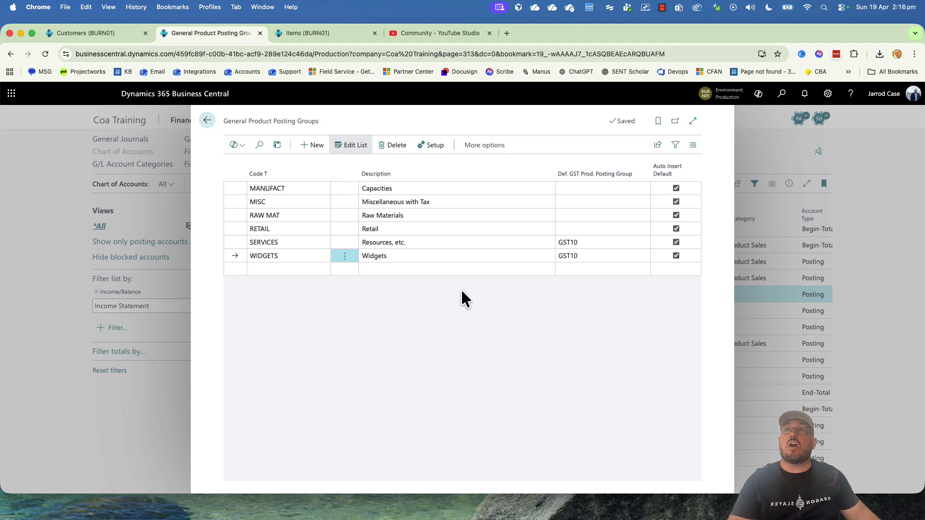
pyautogui.press('Escape')
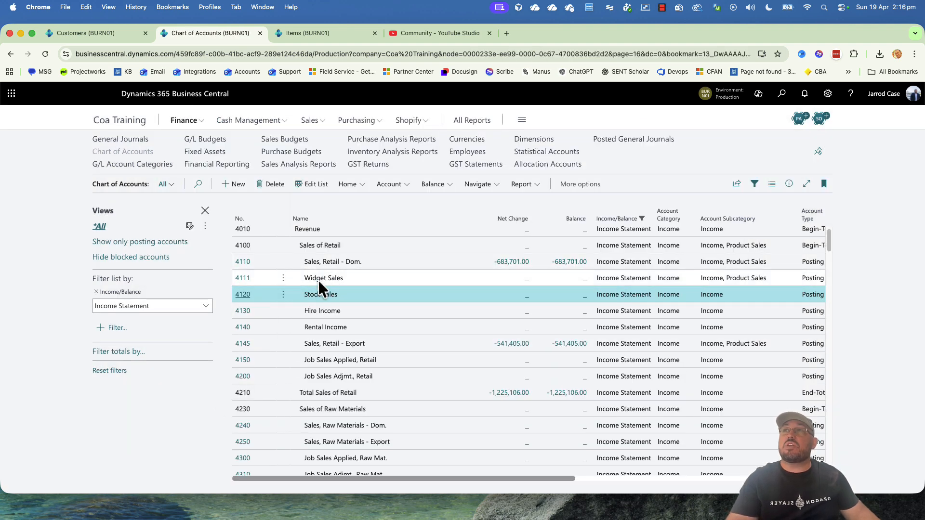
# Find and open General Posting Setup by searching for "gen pos set".
pyautogui.click(783, 96)
pyautogui.write('gen ')
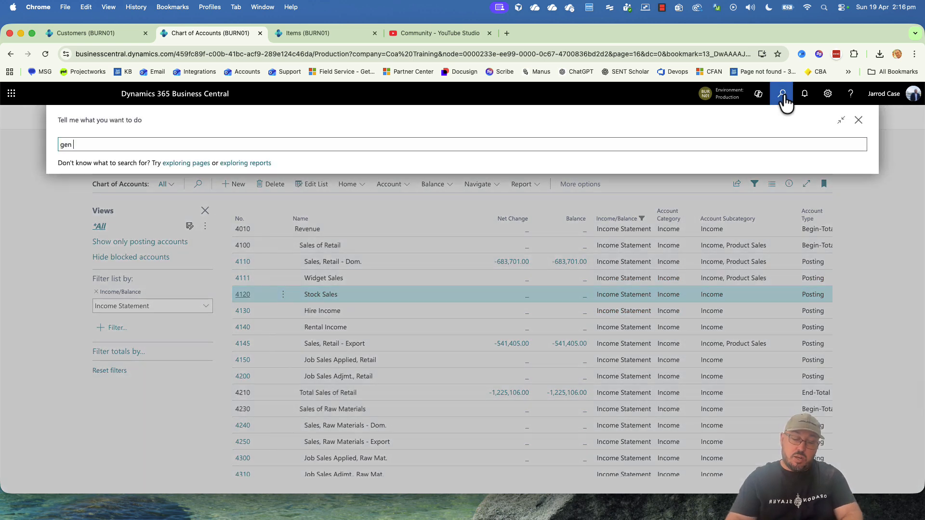
pyautogui.write('pos set')
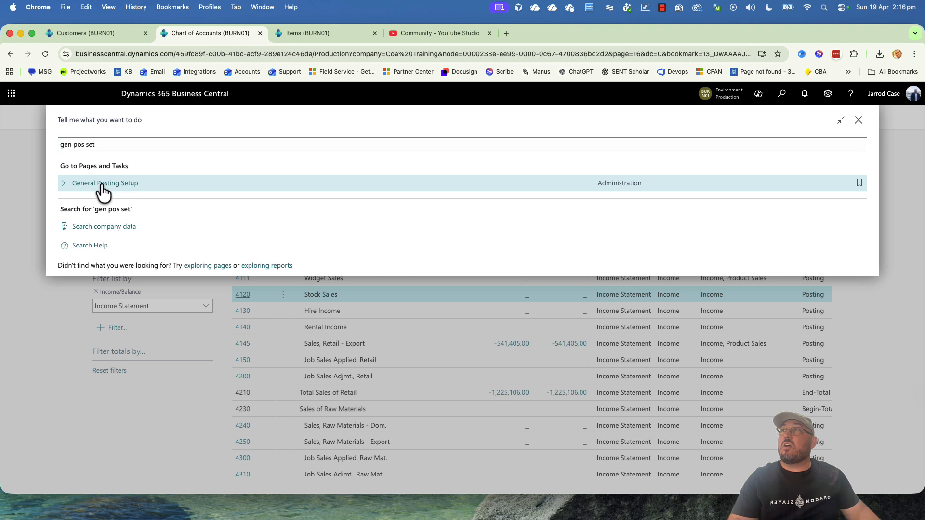
pyautogui.click(99, 183)
pyautogui.click(120, 341)
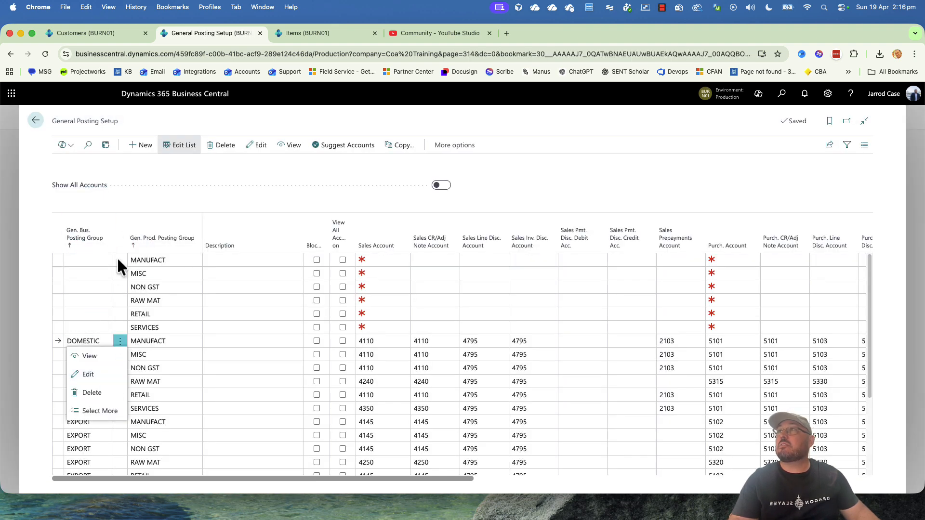
pyautogui.click(144, 147)
pyautogui.click(141, 140)
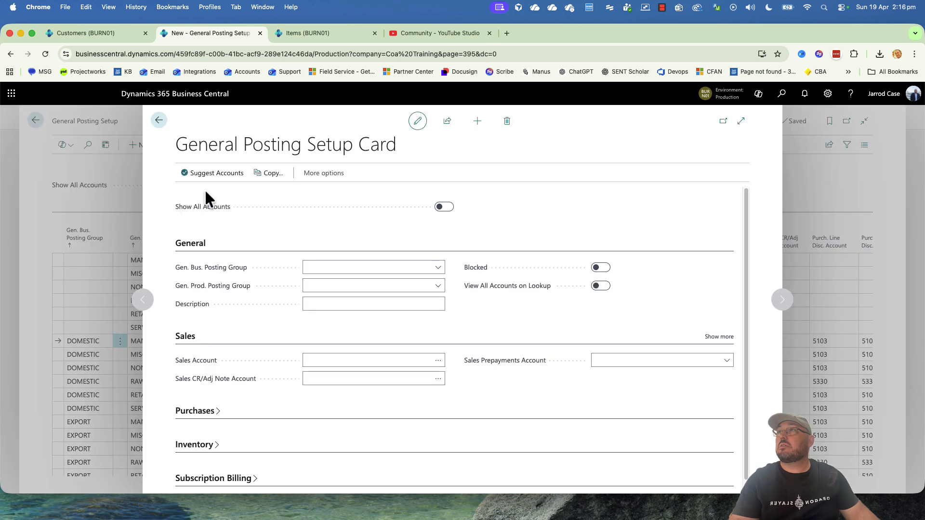
pyautogui.click(159, 121)
# Add a General Posting Setup line with business posting group DOMESTIC and product posting group WIDGETS.
pyautogui.scroll(-5, 144, 299)
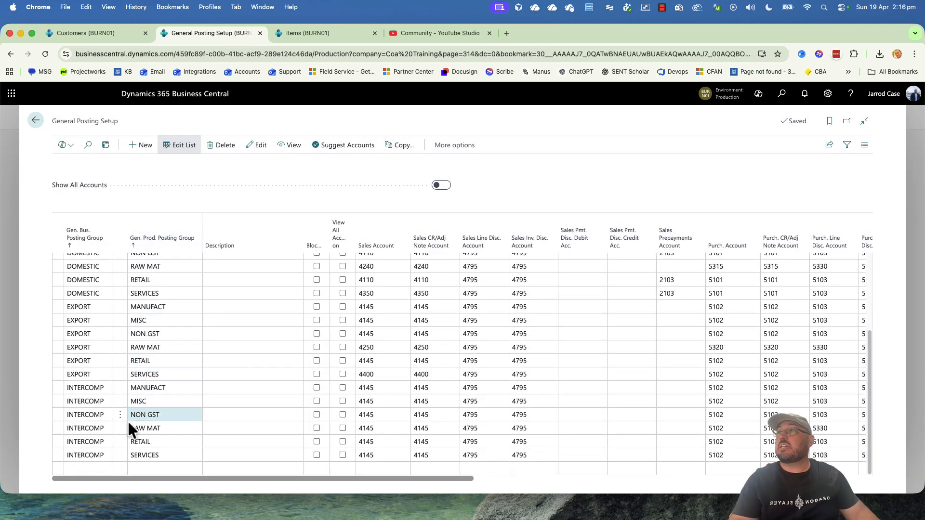
pyautogui.click(95, 470)
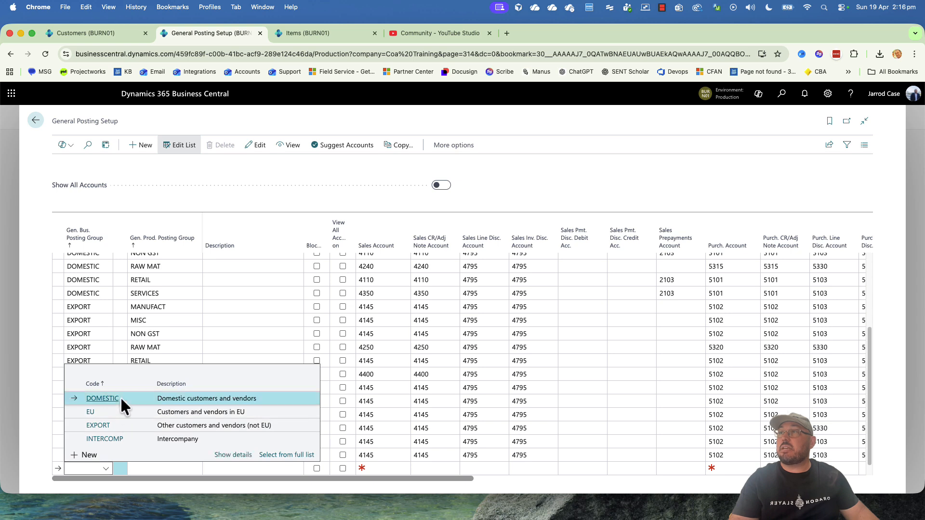
pyautogui.click(121, 398)
pyautogui.click(152, 465)
pyautogui.scroll(-1, 190, 438)
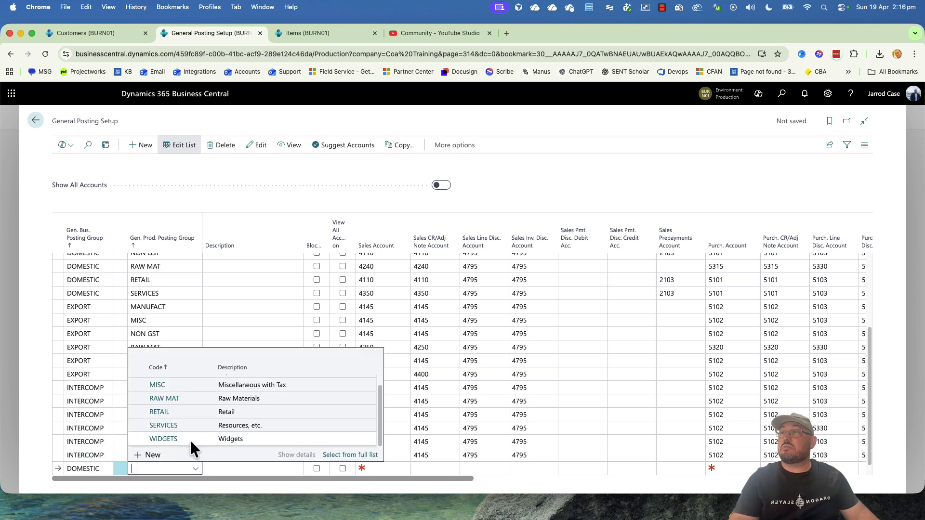
pyautogui.click(184, 437)
# Set the Sales Account of the DOMESTIC WIDGETS line to 4111 Widget Sales from the G/L account list.
pyautogui.click(381, 469)
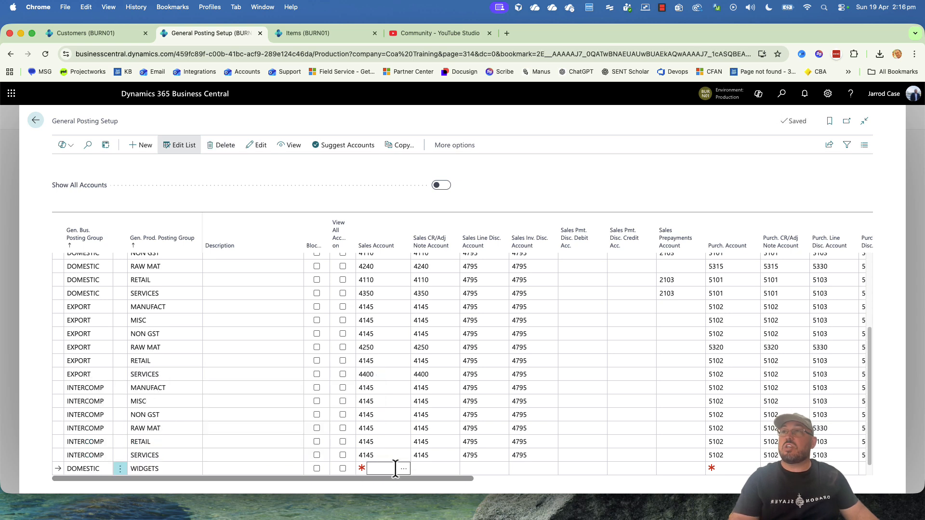
pyautogui.click(403, 468)
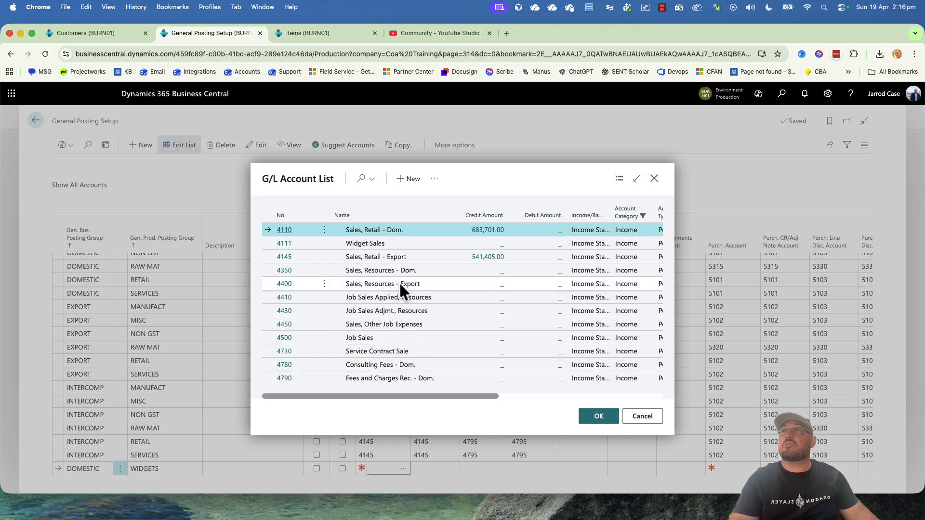
pyautogui.click(376, 243)
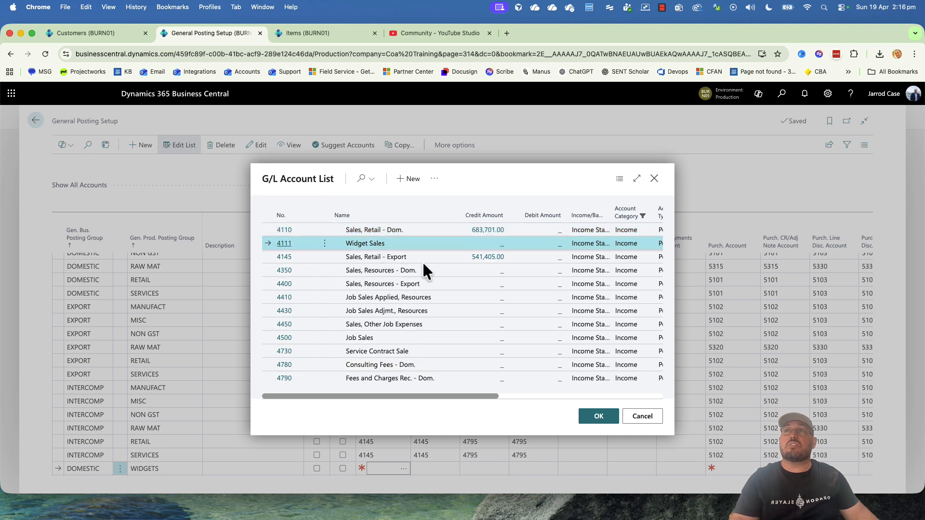
pyautogui.click(599, 417)
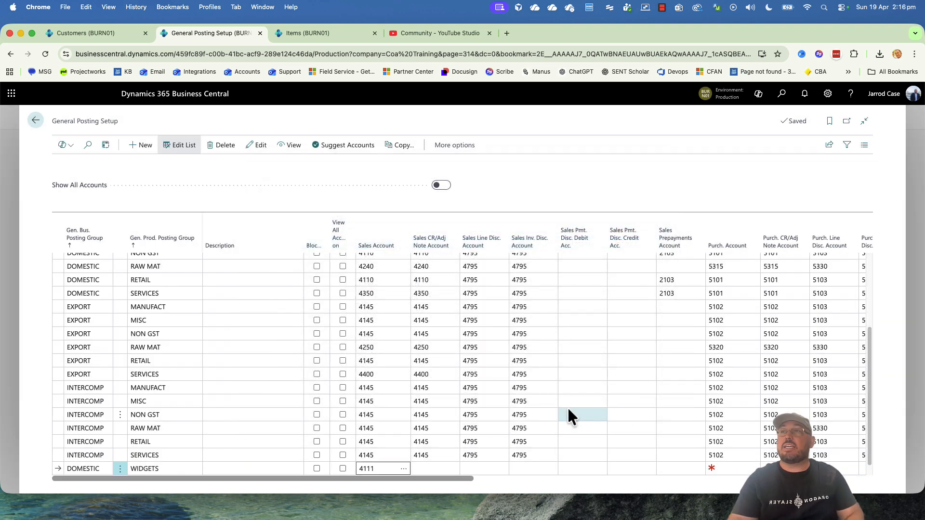
# Enter 4111 as the line's Sales CR/Adj Note Account and 4795 as its sales line and invoice discount accounts.
pyautogui.press('Tab')
pyautogui.write('4111')
pyautogui.press('Tab')
pyautogui.write('4795')
pyautogui.press('Tab')
pyautogui.write('4795')
# Fill the line's purchase and purchase CR/adj note accounts with 5102 and its purchase line and invoice discount accounts with 5103.
pyautogui.press('Tab')
pyautogui.press('Tab')
pyautogui.press('Tab')
pyautogui.press('Tab')
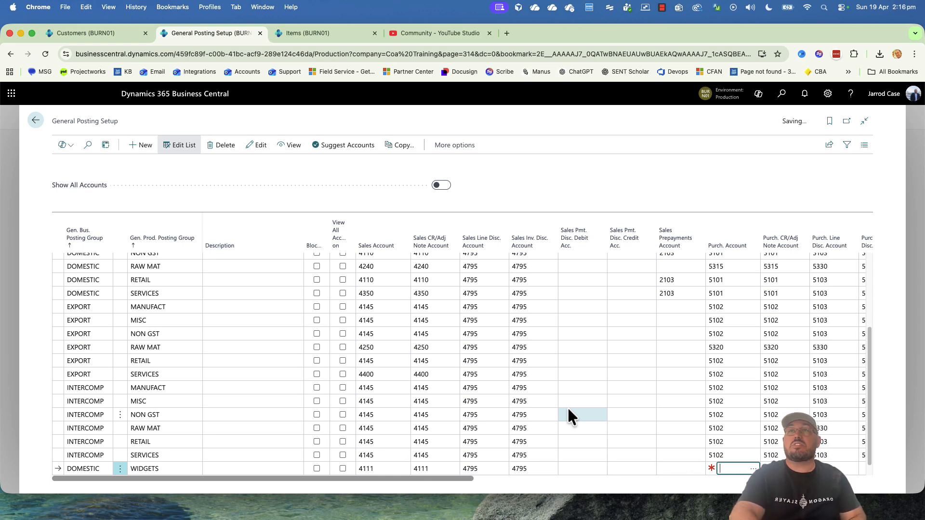
pyautogui.press('Tab')
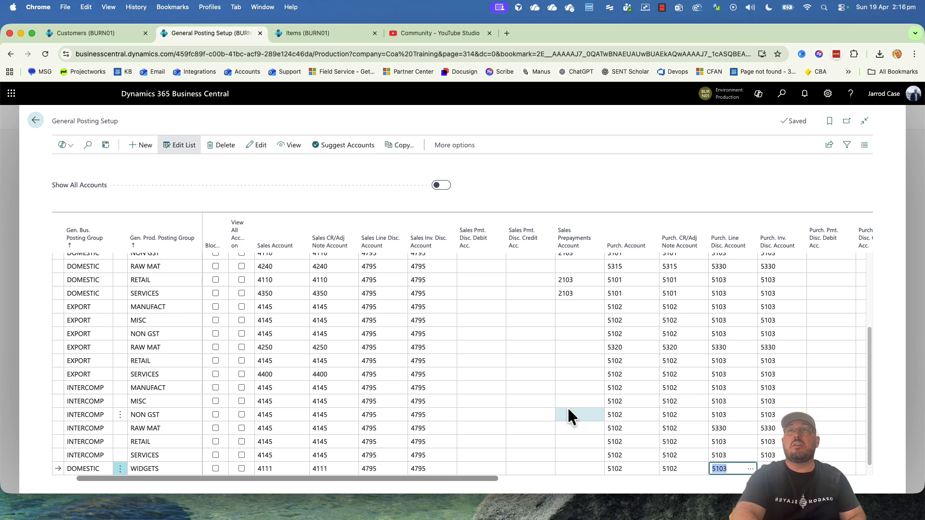
pyautogui.write('5103')
pyautogui.press('Tab')
pyautogui.press('Tab')
pyautogui.press('Tab')
pyautogui.press('Tab')
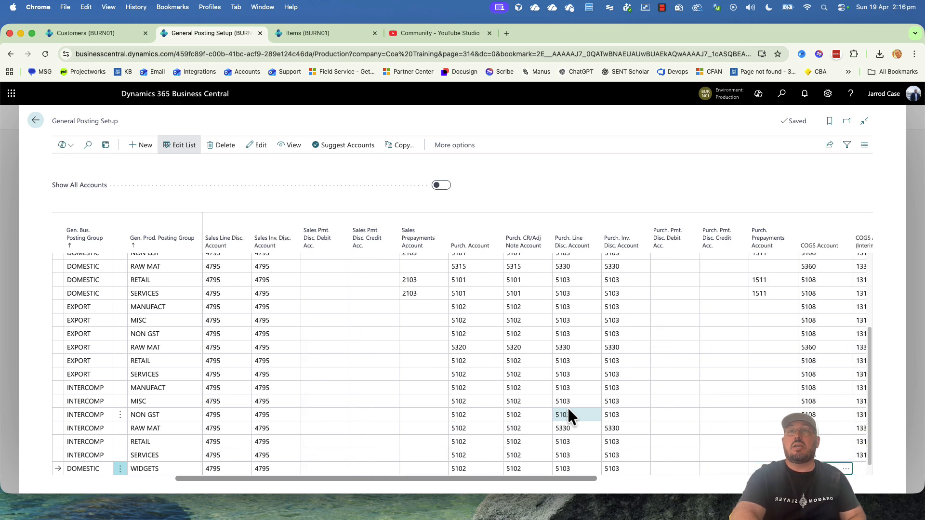
# Fill in COGS 5108, COGS interim 1312, inventory adjustment 5105, inventory accrual 2280 and direct cost applied 5471 for DOMESTIC WIDGETS.
pyautogui.press('Tab')
pyautogui.press('Tab')
pyautogui.press('Tab')
pyautogui.press('Tab')
pyautogui.press('Tab')
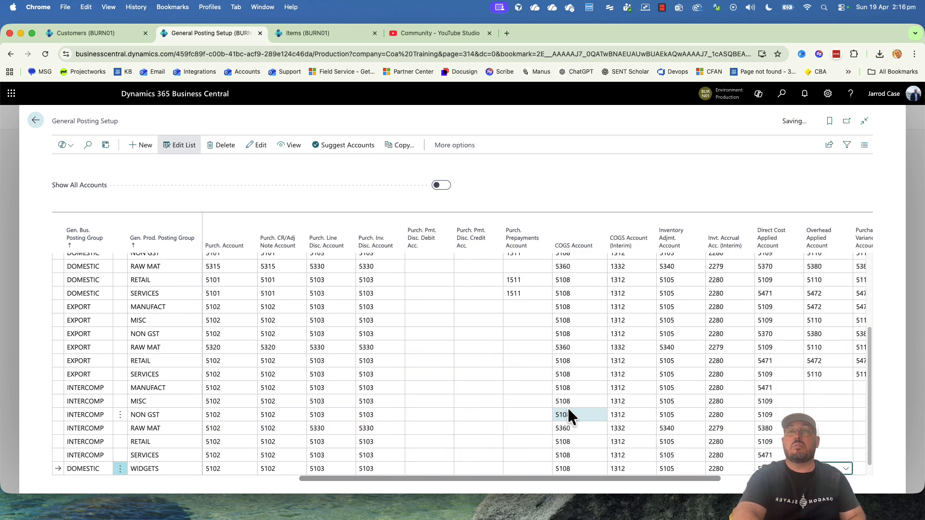
pyautogui.press('Tab')
pyautogui.press('Tab')
# Review the accounts entered across the DOMESTIC WIDGETS line, going back to its Sales Account.
pyautogui.hotkey('shift', 'Tab')
pyautogui.hotkey('shift', 'Tab')
pyautogui.hotkey('shift', 'Tab')
pyautogui.hotkey('shift', 'Tab')
pyautogui.hotkey('shift', 'Tab')
pyautogui.hotkey('shift', 'Tab')
pyautogui.hotkey('shift', 'Tab')
pyautogui.hotkey('shift', 'Tab')
pyautogui.hotkey('shift', 'Tab')
pyautogui.hotkey('shift', 'Tab')
pyautogui.hotkey('shift', 'Tab')
pyautogui.hotkey('shift', 'Tab')
pyautogui.hotkey('shift', 'Tab')
pyautogui.hotkey('shift', 'Tab')
pyautogui.hotkey('shift', 'Tab')
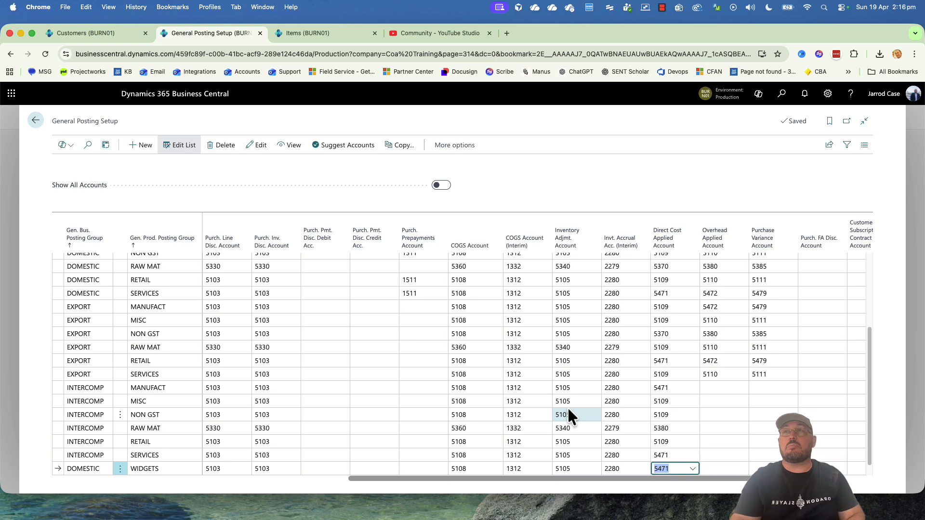
pyautogui.hotkey('shift', 'Tab')
pyautogui.hotkey('shift', 'Tab')
pyautogui.hotkey('shift', 'Tab')
pyautogui.hotkey('shift', 'Tab')
pyautogui.hotkey('shift', 'Tab')
pyautogui.hotkey('shift', 'Tab')
pyautogui.hotkey('shift', 'Tab')
pyautogui.hotkey('shift', 'Tab')
pyautogui.hotkey('shift', 'Tab')
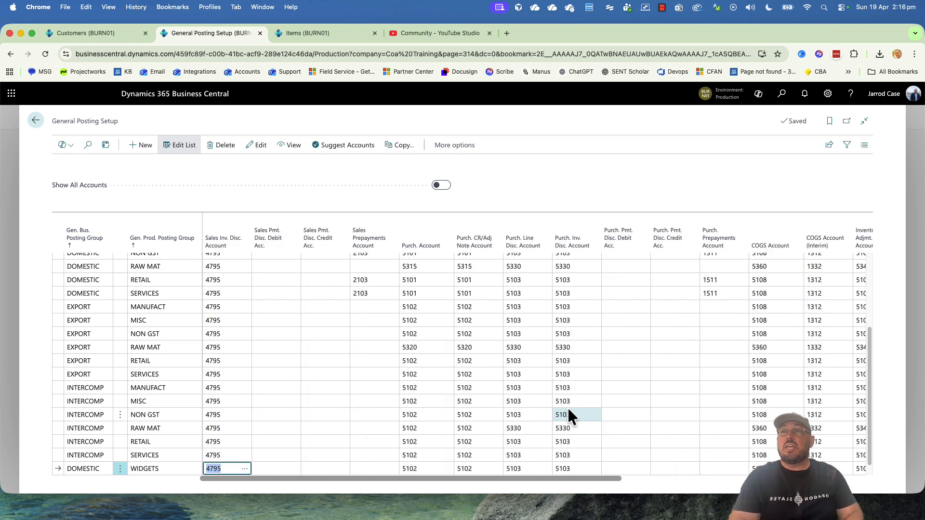
pyautogui.press('Tab')
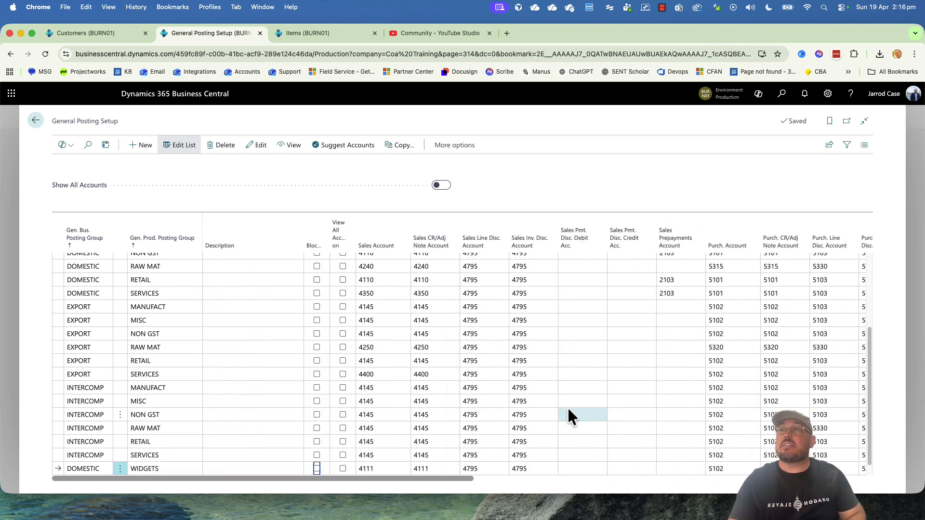
pyautogui.press('Tab')
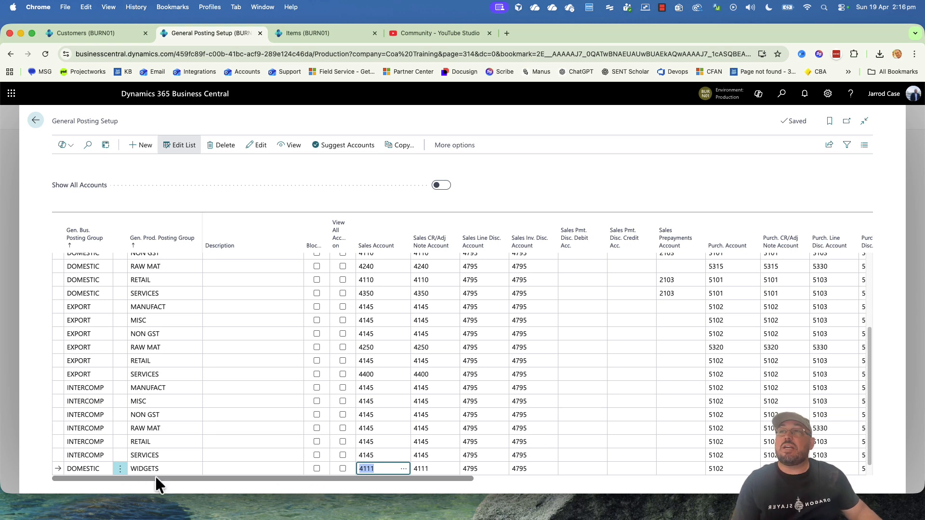
# Filter General Posting Setup to the DOMESTIC business posting group and sort it by product posting group in descending order.
pyautogui.click(311, 202)
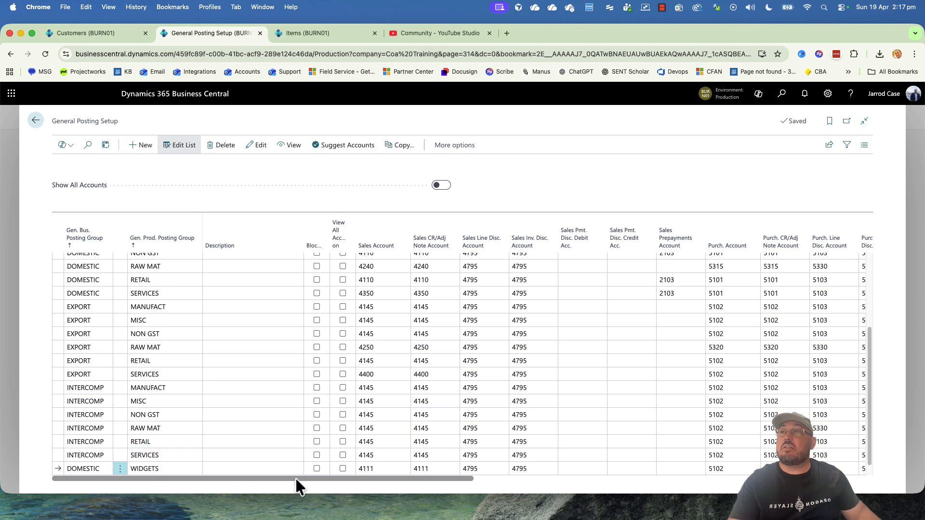
pyautogui.click(107, 247)
pyautogui.click(91, 318)
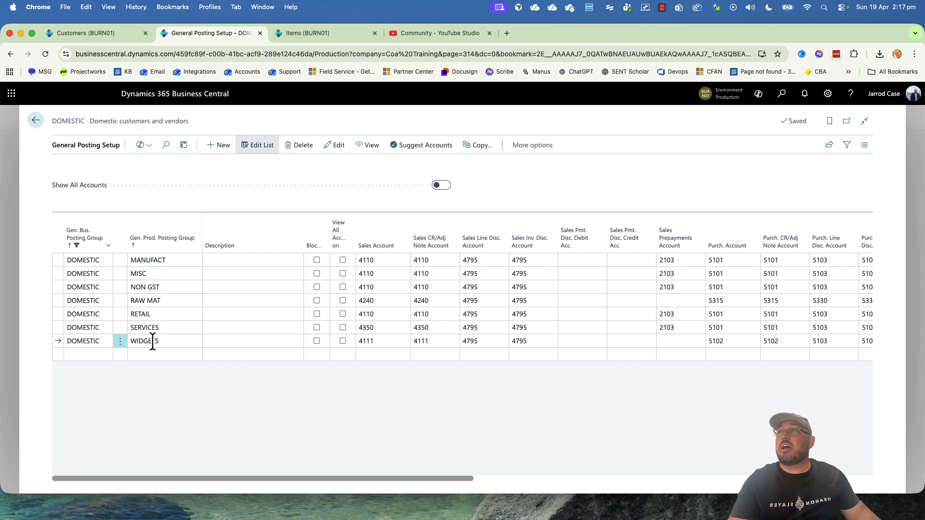
pyautogui.click(140, 246)
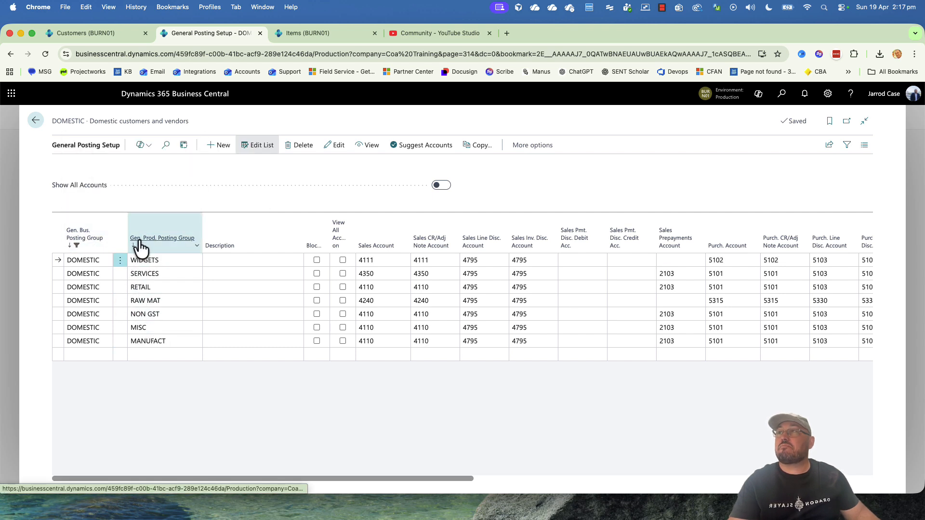
# Compare the sales accounts of the RETAIL and WIDGETS lines and close General Posting Setup.
pyautogui.click(158, 286)
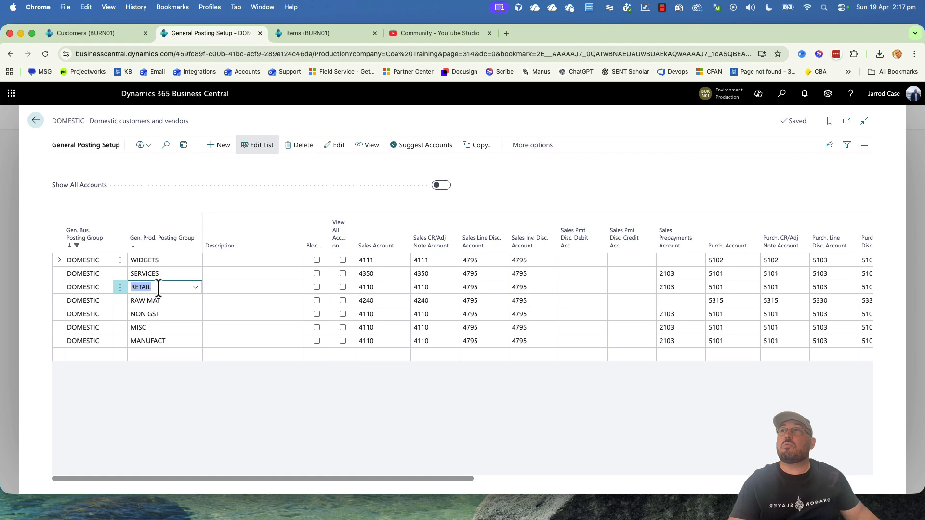
pyautogui.click(389, 289)
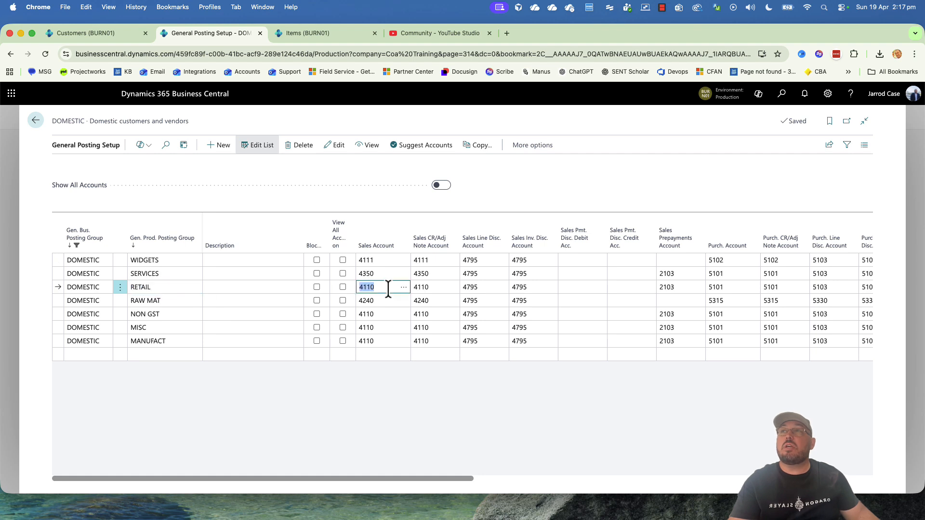
pyautogui.click(188, 261)
pyautogui.click(382, 261)
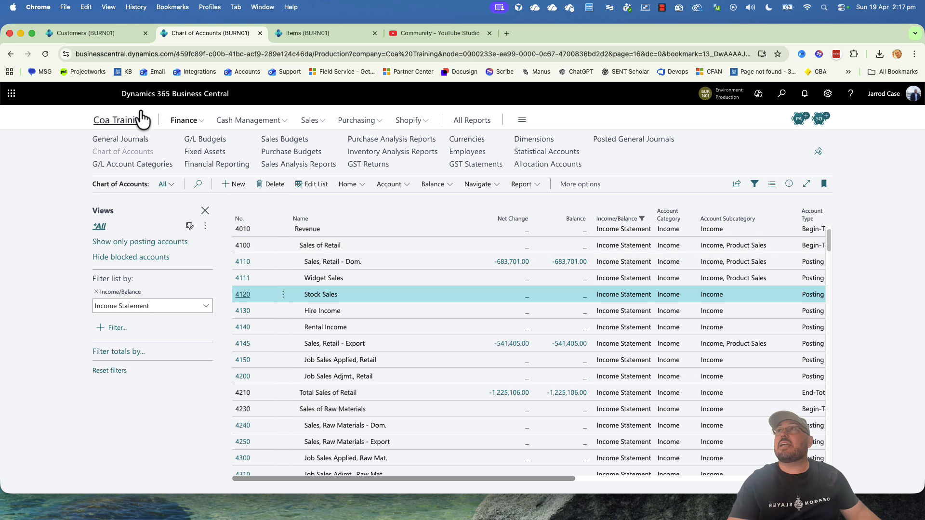
# Open item 1896-S from the Items list, check the posting groups under Costs & Posting, and return to the list.
pyautogui.click(103, 34)
pyautogui.click(189, 141)
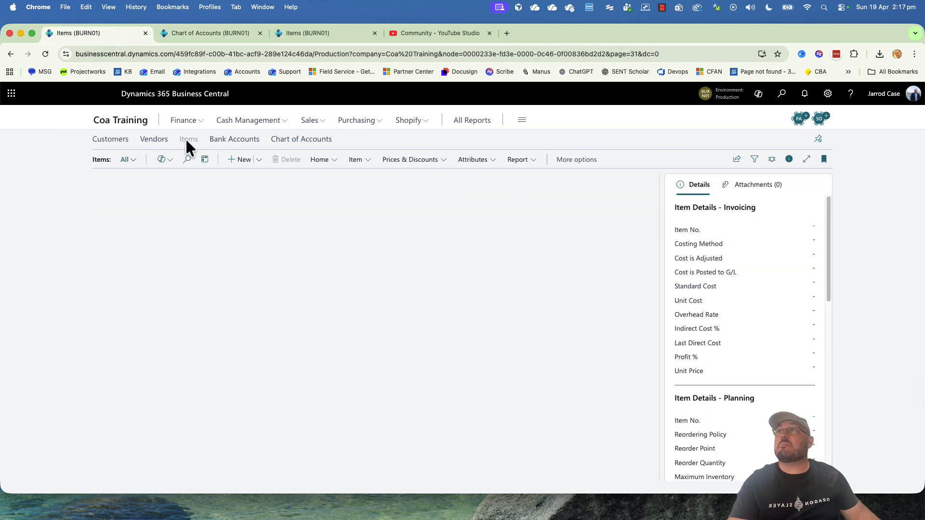
pyautogui.click(108, 224)
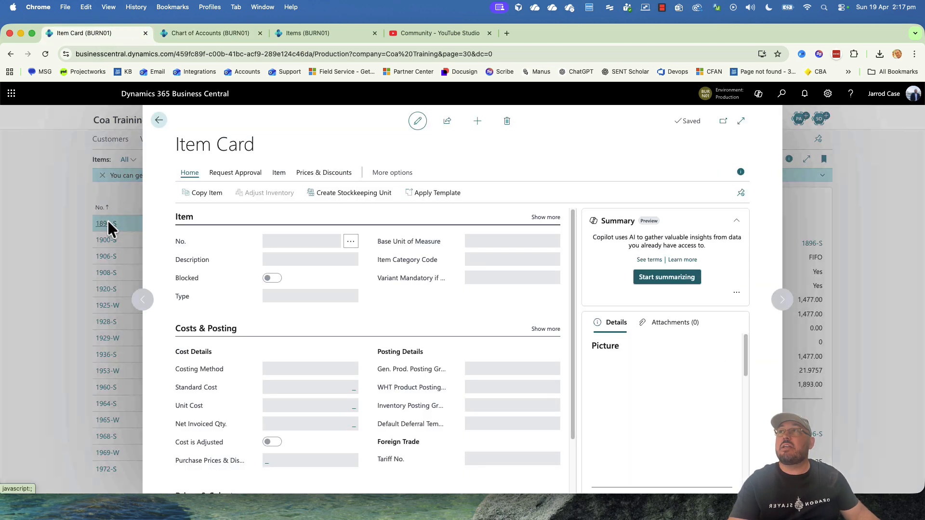
pyautogui.scroll(-5, 435, 348)
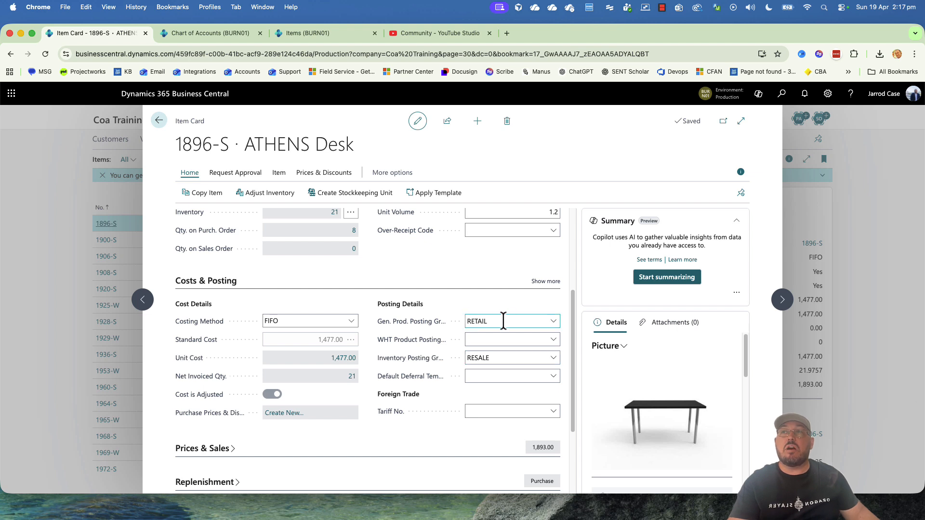
pyautogui.press('Escape')
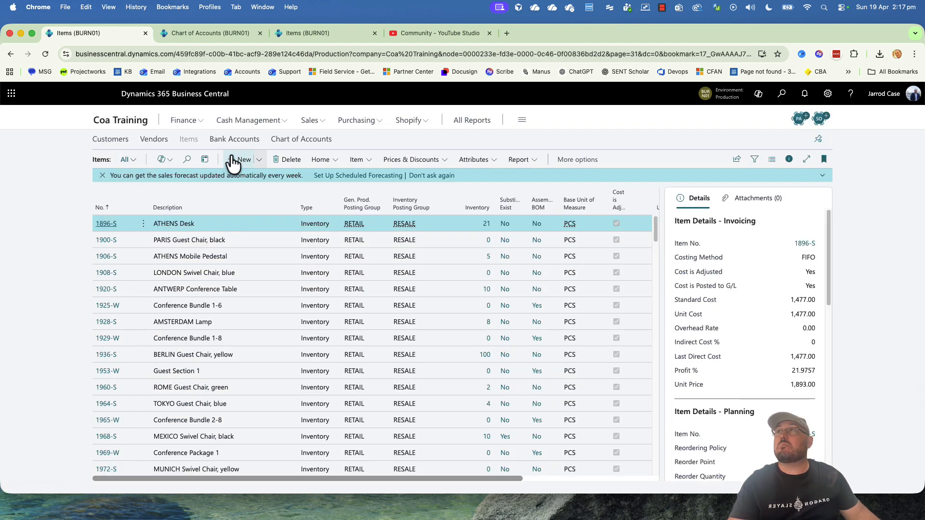
# Create an item from the ITEM template with number 1896-SW and description Athens Widget, confirming the renumbering.
pyautogui.click(245, 160)
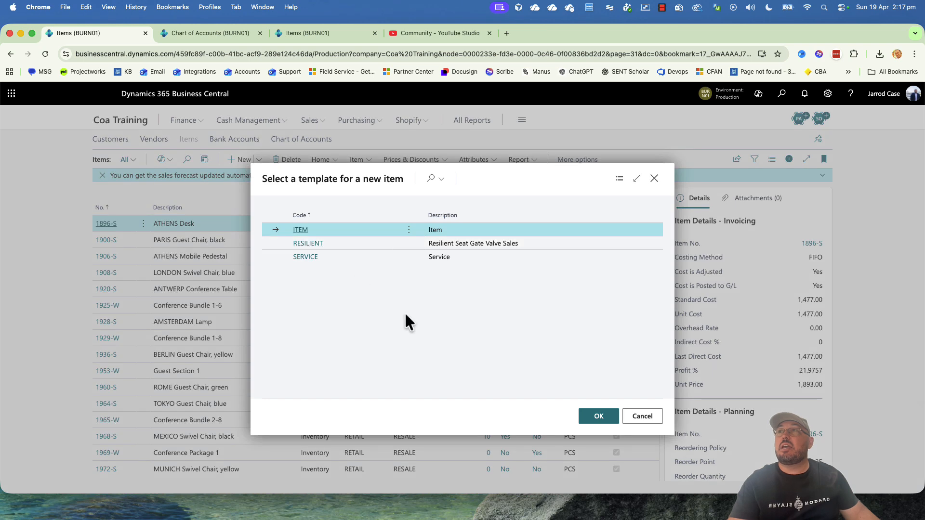
pyautogui.click(596, 422)
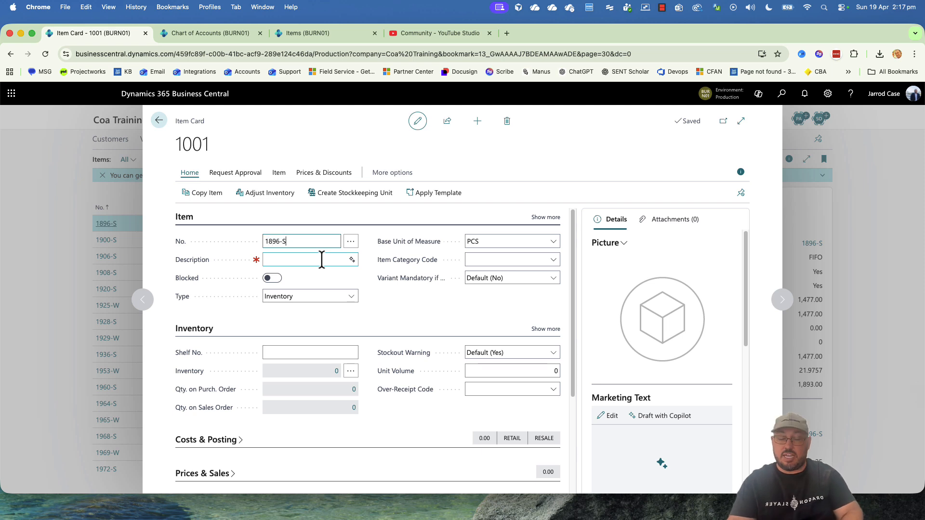
pyautogui.click(322, 260)
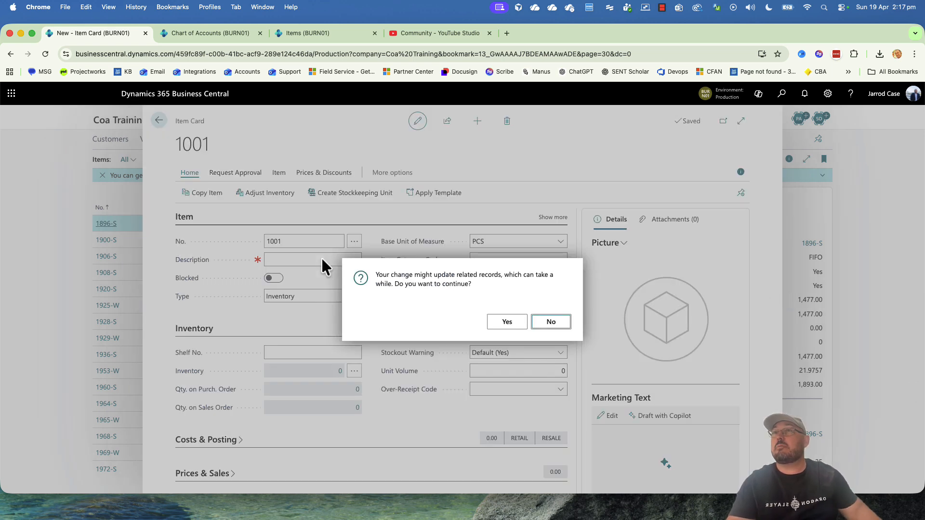
pyautogui.click(506, 323)
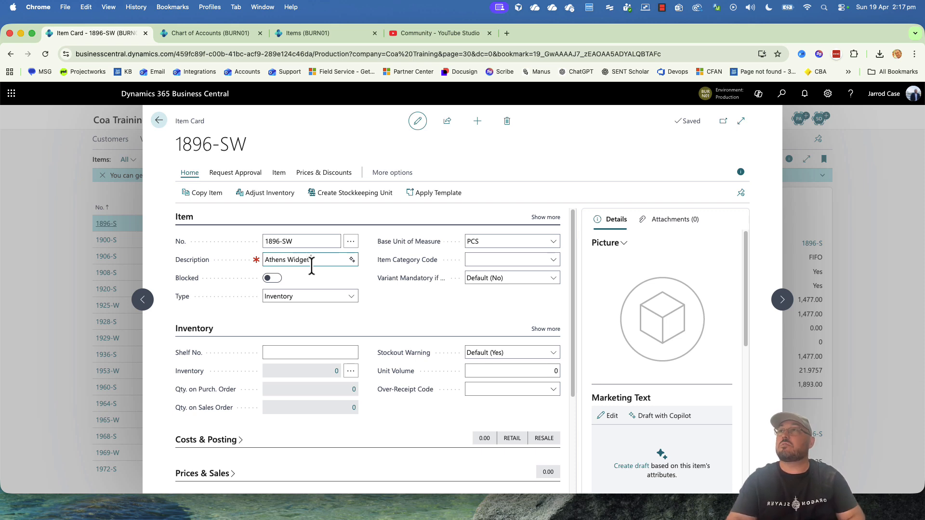
pyautogui.click(375, 289)
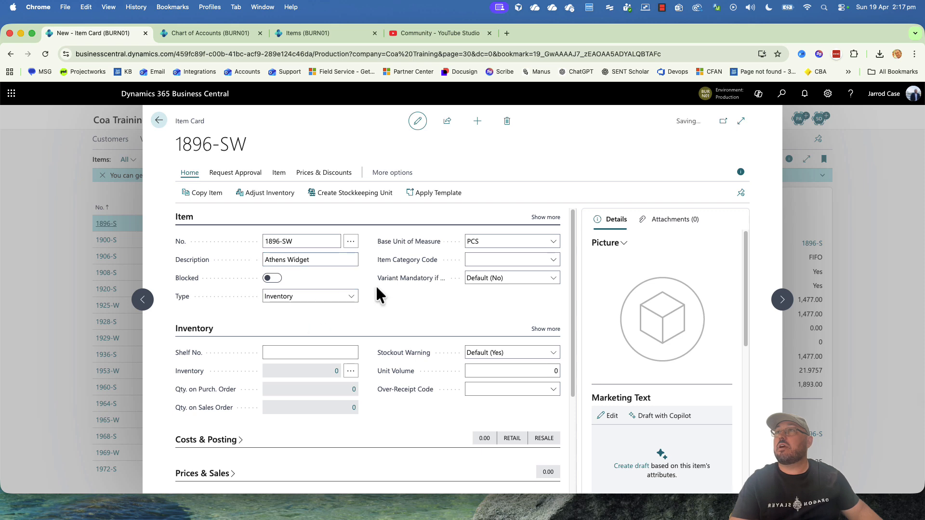
pyautogui.scroll(-5, 386, 286)
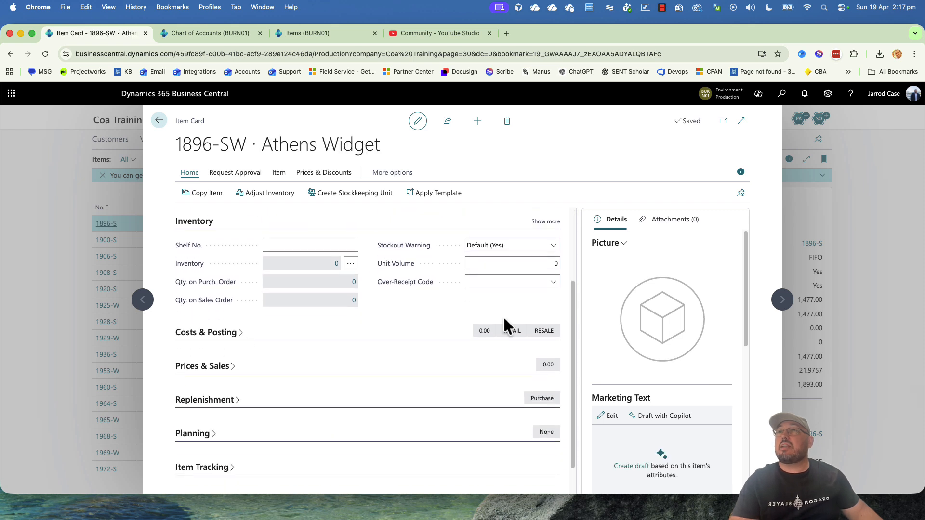
# Set the Gen. Prod. Posting Group of item 1896-SW to WIDGETS and show the additional Costs & Posting fields.
pyautogui.click(542, 331)
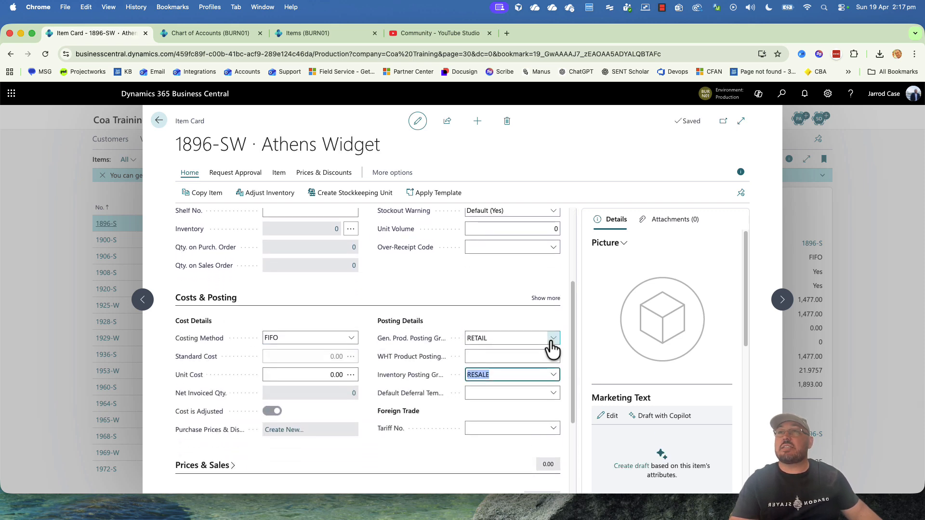
pyautogui.click(553, 344)
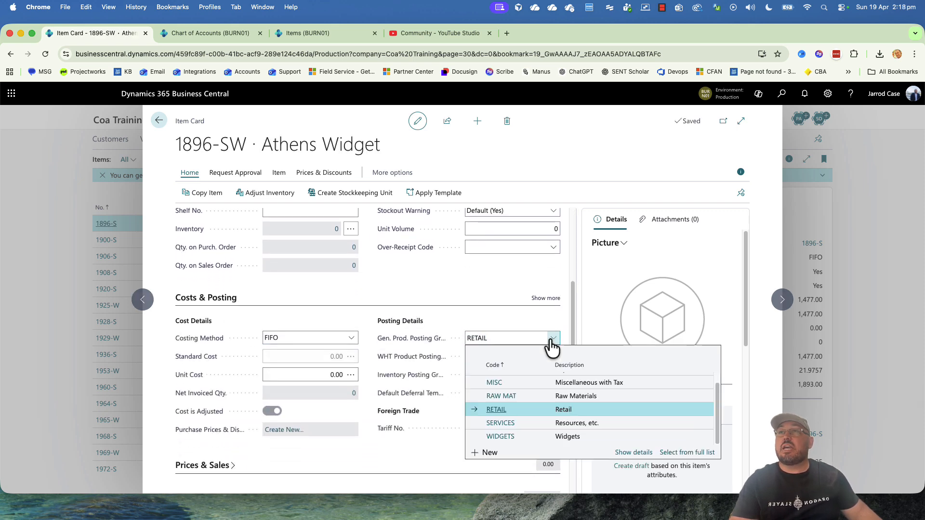
pyautogui.click(514, 436)
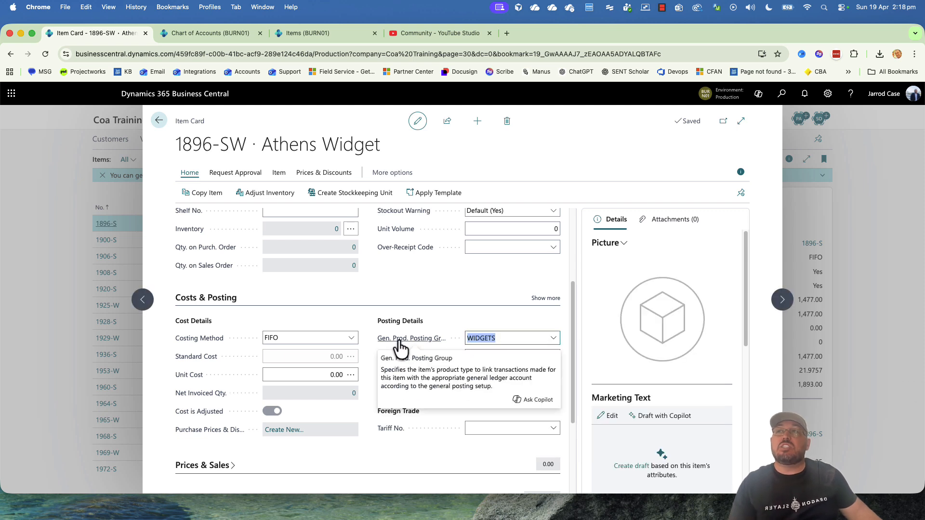
pyautogui.click(459, 314)
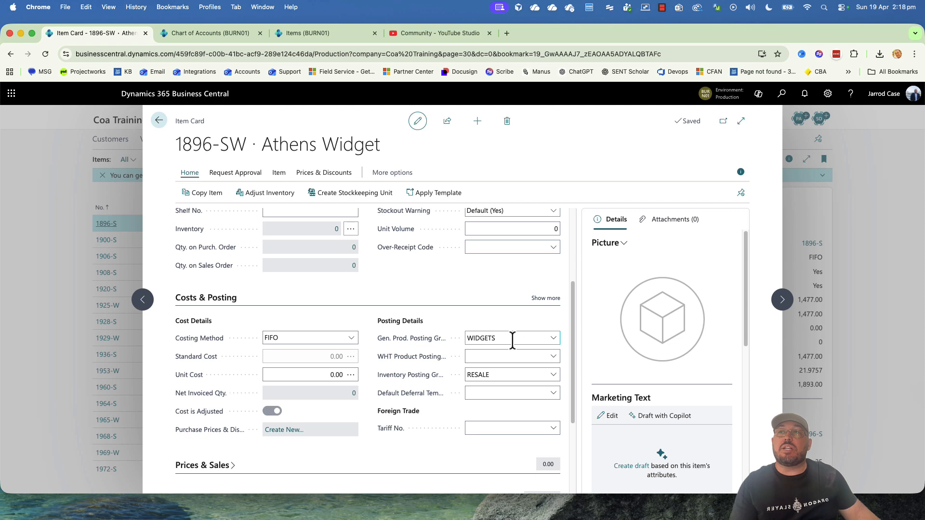
pyautogui.click(546, 299)
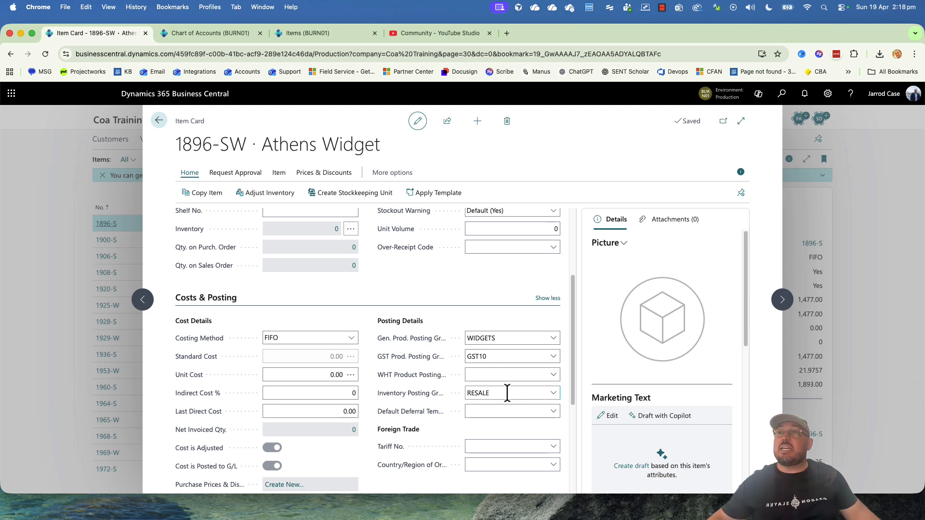
# Set the item's unit cost to 1000 and unit price to 2000, and close the item card.
pyautogui.click(309, 376)
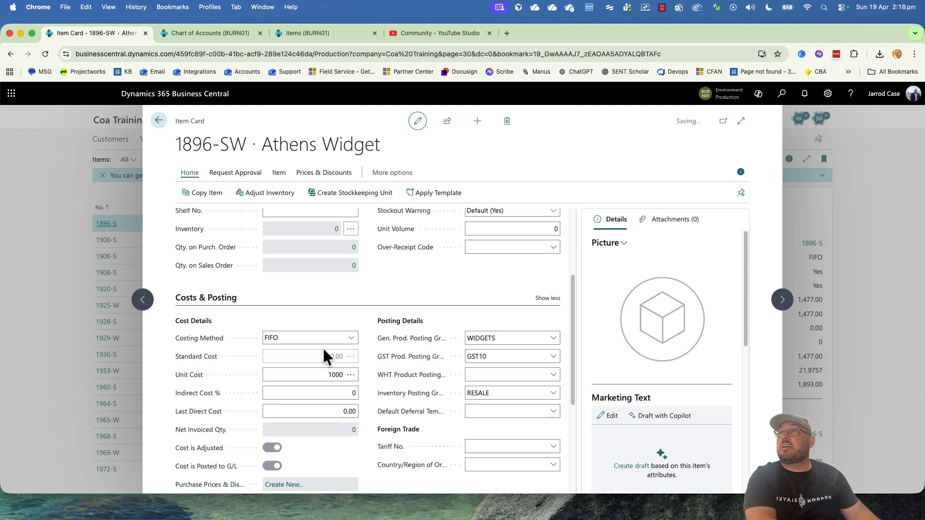
pyautogui.scroll(-5, 322, 346)
pyautogui.click(211, 334)
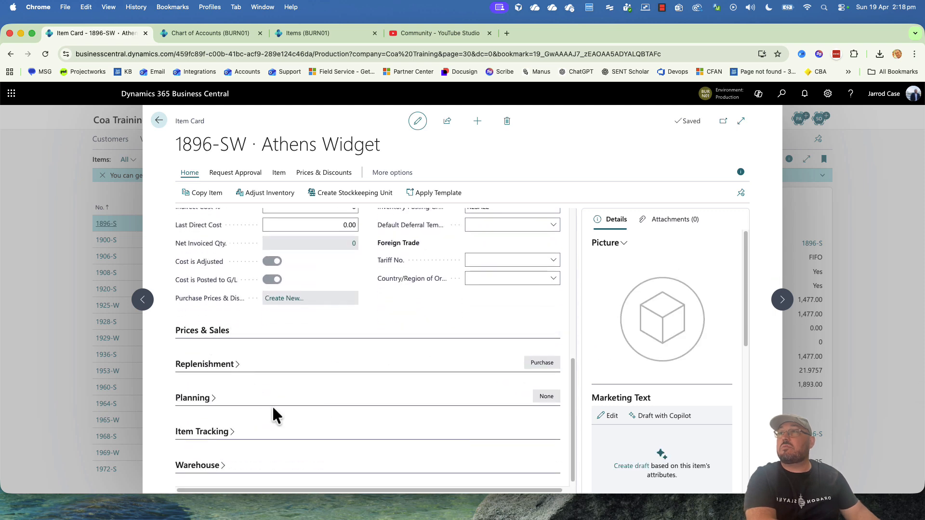
pyautogui.click(320, 355)
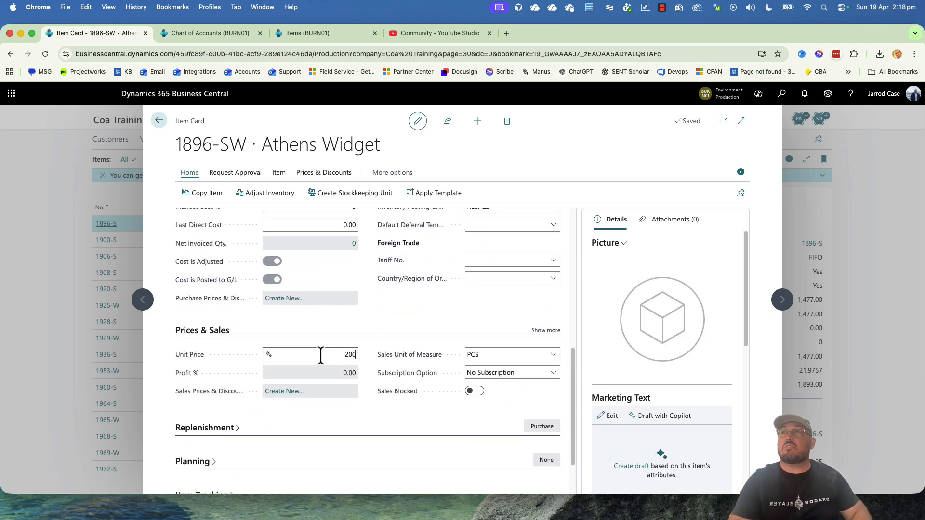
pyautogui.scroll(10, 335, 328)
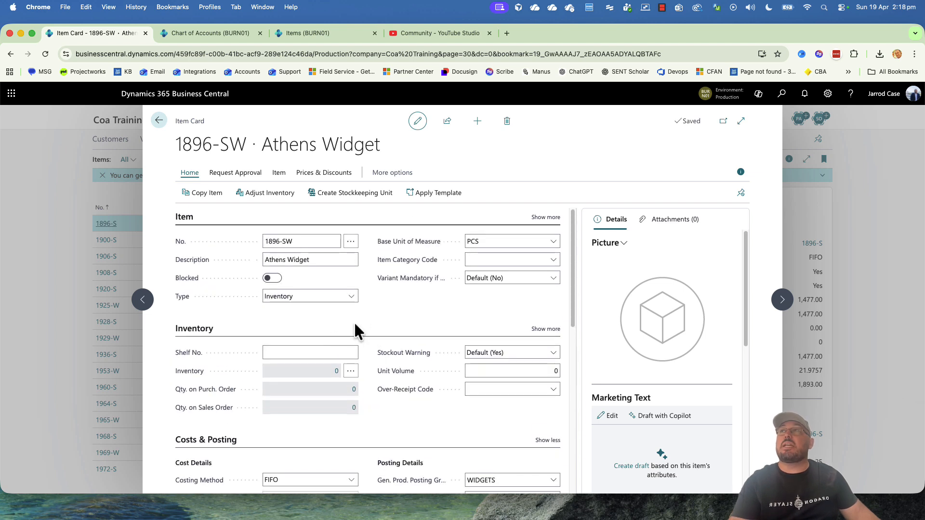
pyautogui.press('Escape')
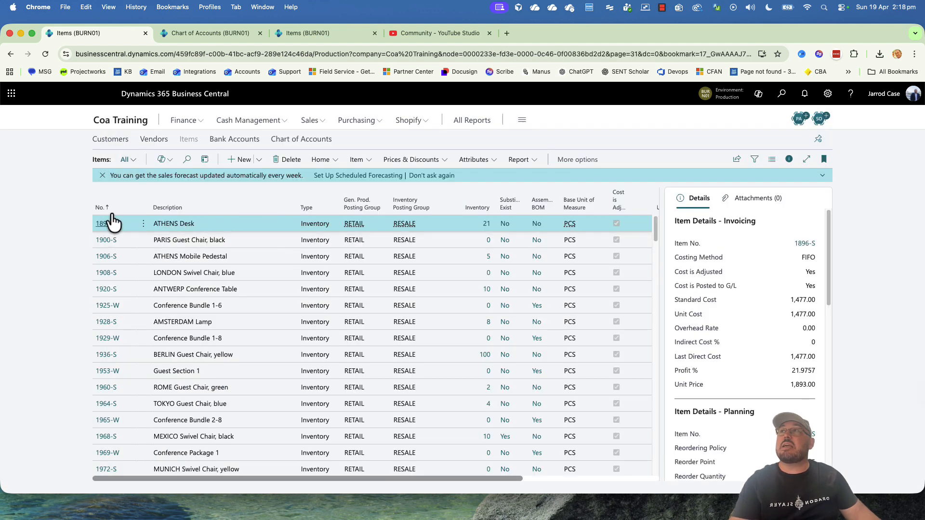
# Create a sales order for customer Adatum Corporation from the Sales Orders list.
pyautogui.click(123, 122)
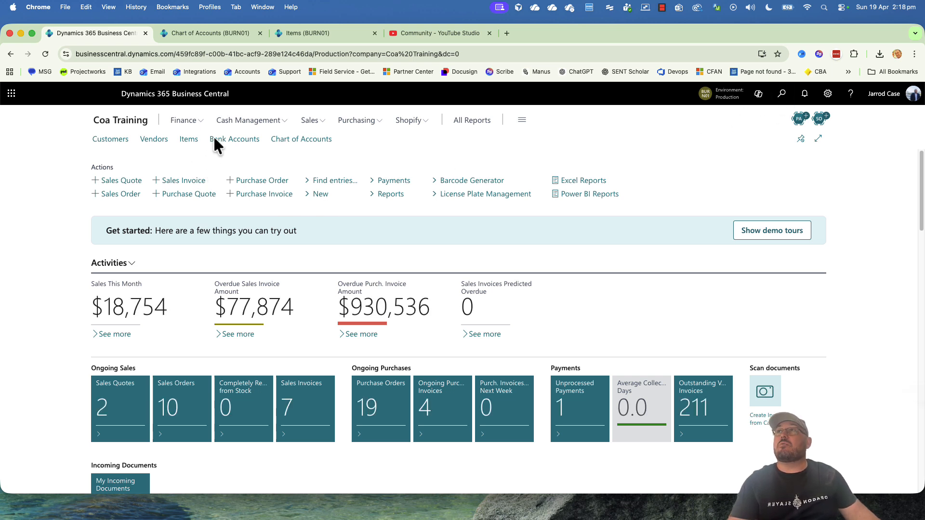
pyautogui.click(316, 123)
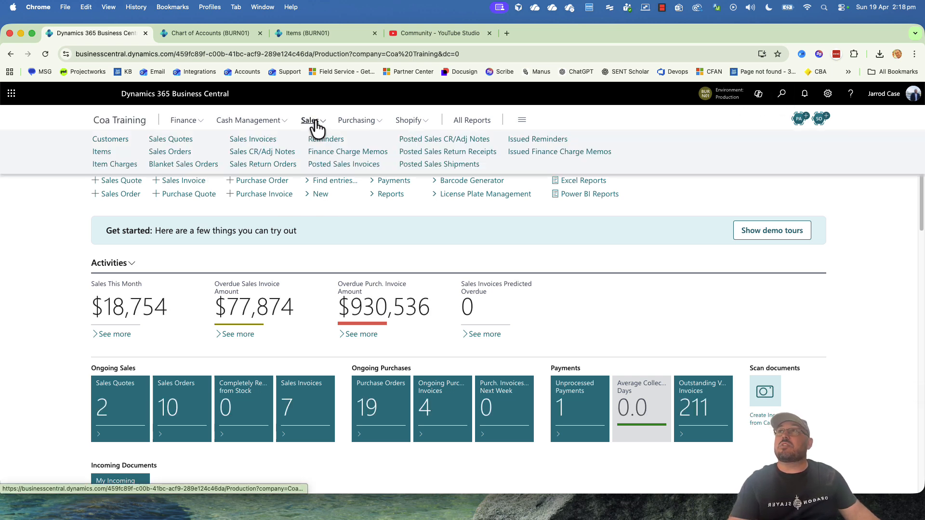
pyautogui.click(173, 152)
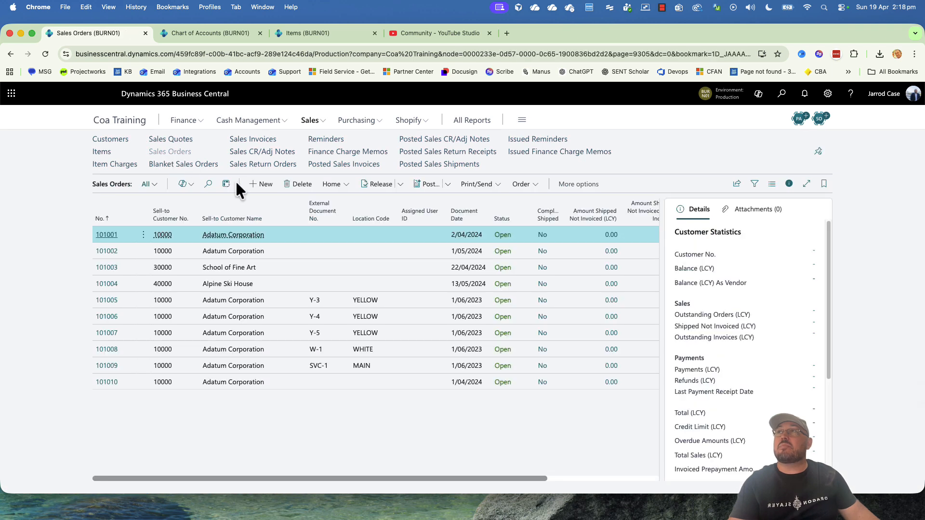
pyautogui.click(265, 185)
pyautogui.click(341, 234)
pyautogui.click(285, 275)
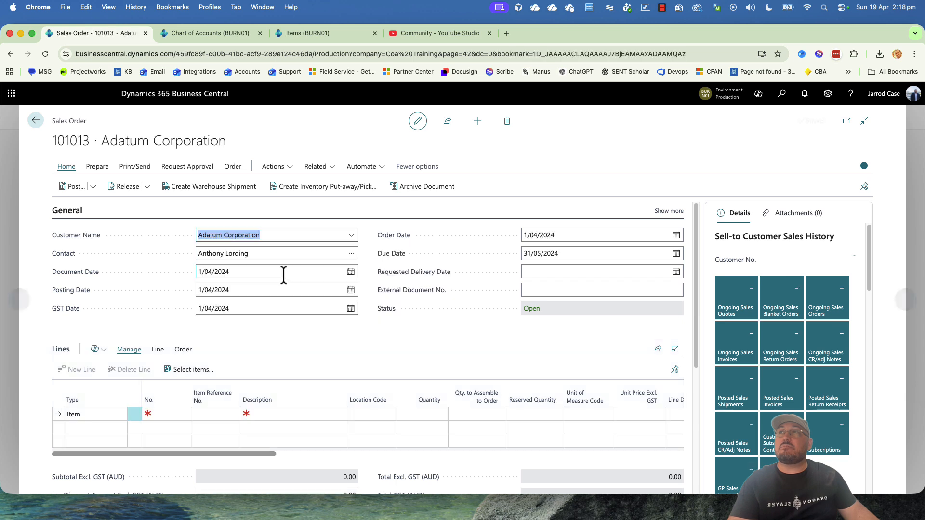
# Add order lines for items 1896-S and 1896-SW with a quantity of 5 each.
pyautogui.click(152, 417)
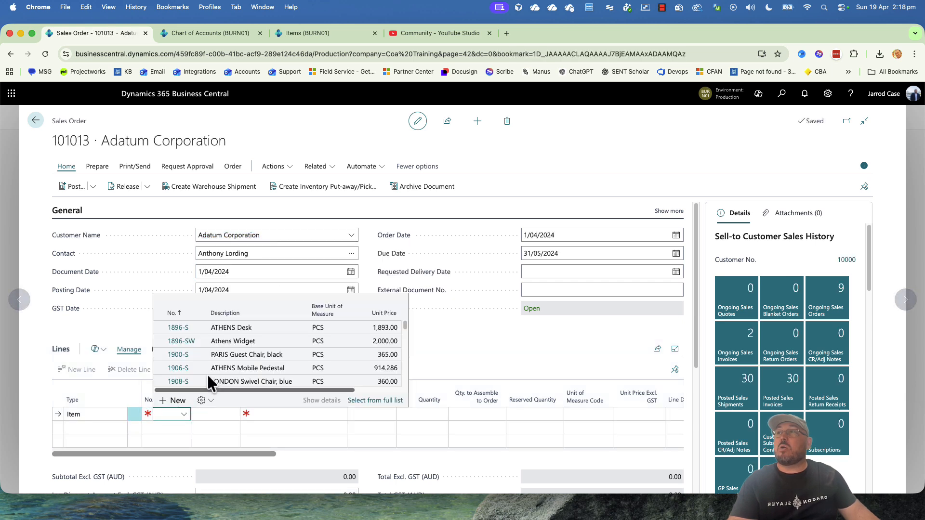
pyautogui.click(162, 429)
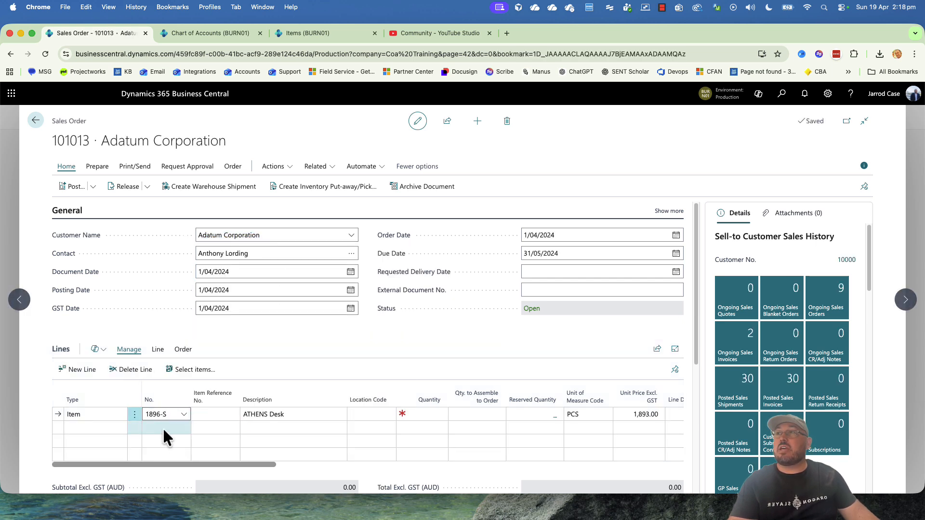
pyautogui.click(230, 359)
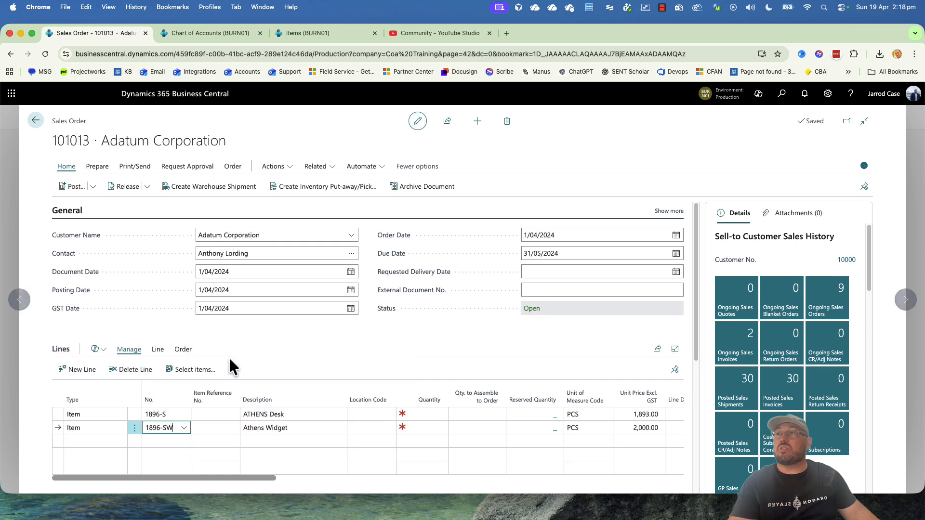
pyautogui.click(431, 415)
pyautogui.write('5')
pyautogui.press('Down')
pyautogui.write('5')
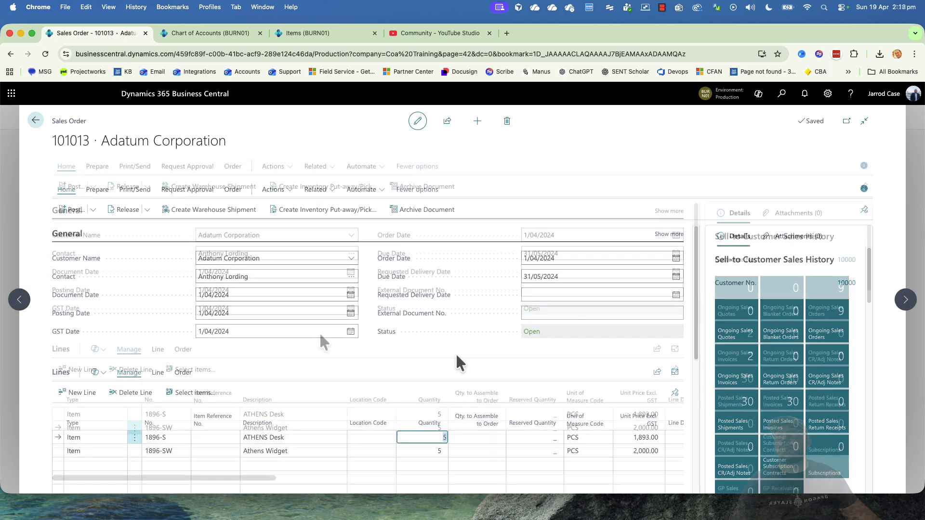
pyautogui.press('Down')
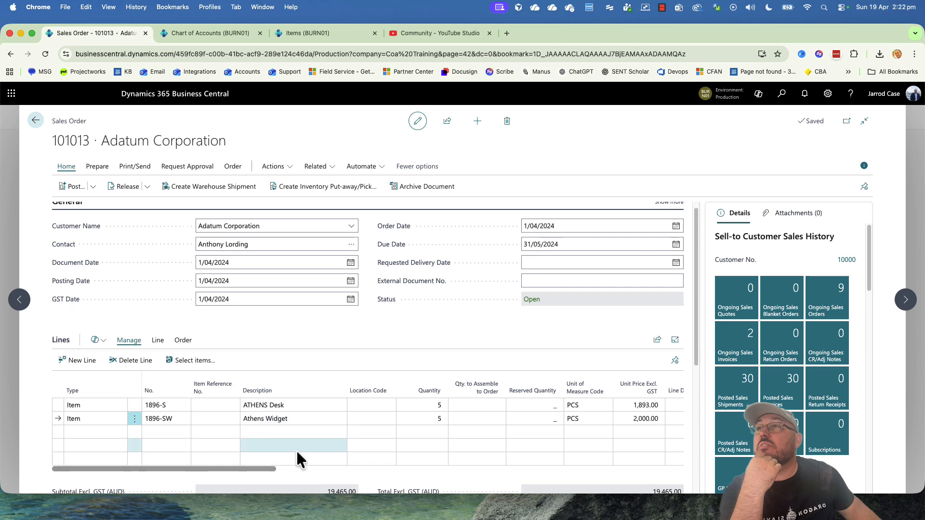
# Check the order lines and totals, preview the posting, and open the previewed G/L entries.
pyautogui.scroll(-3, 660, 467)
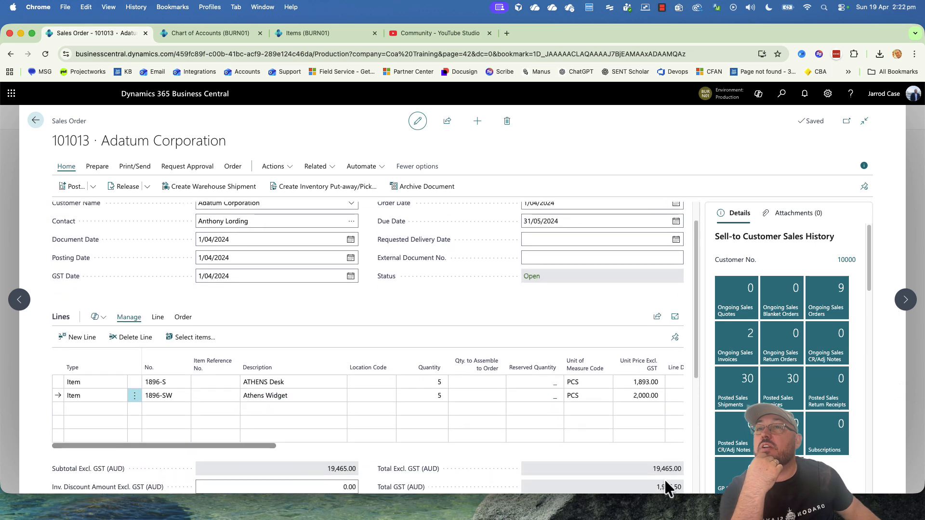
pyautogui.scroll(-1, 663, 477)
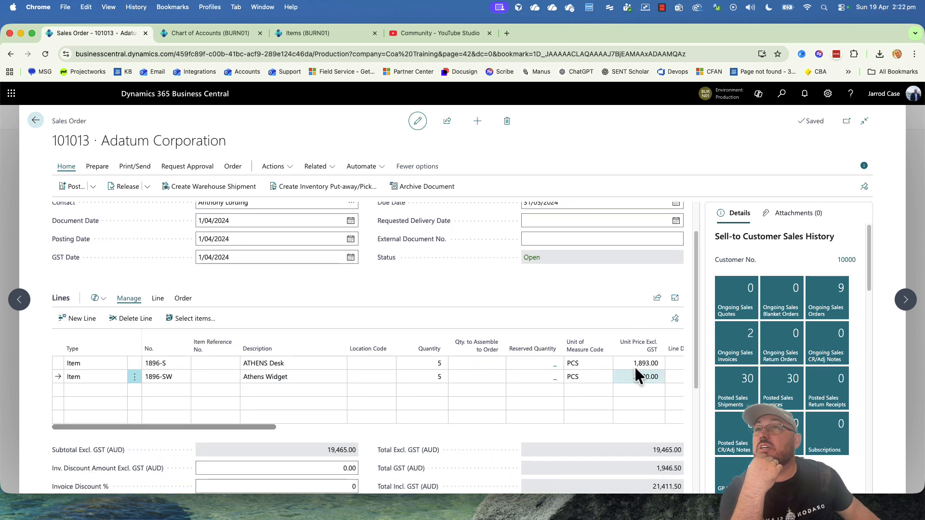
pyautogui.scroll(4, 268, 341)
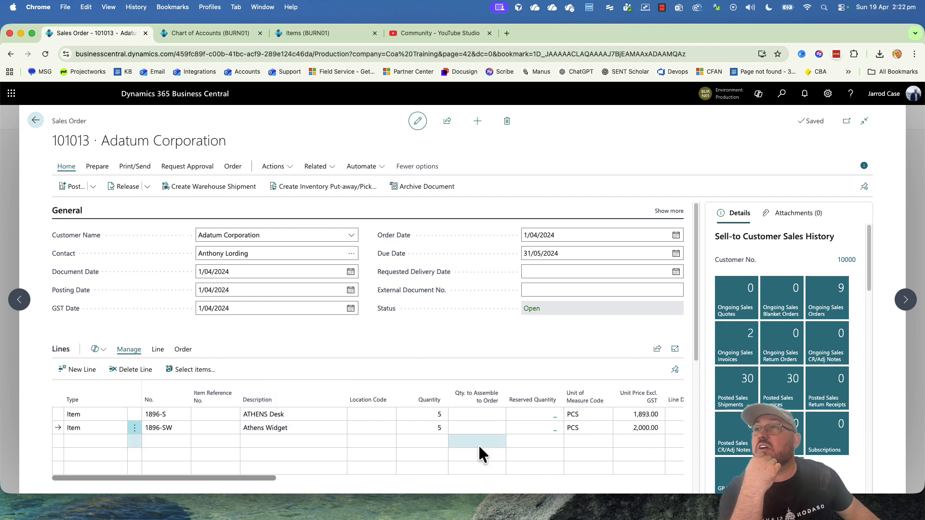
pyautogui.click(94, 188)
pyautogui.click(97, 240)
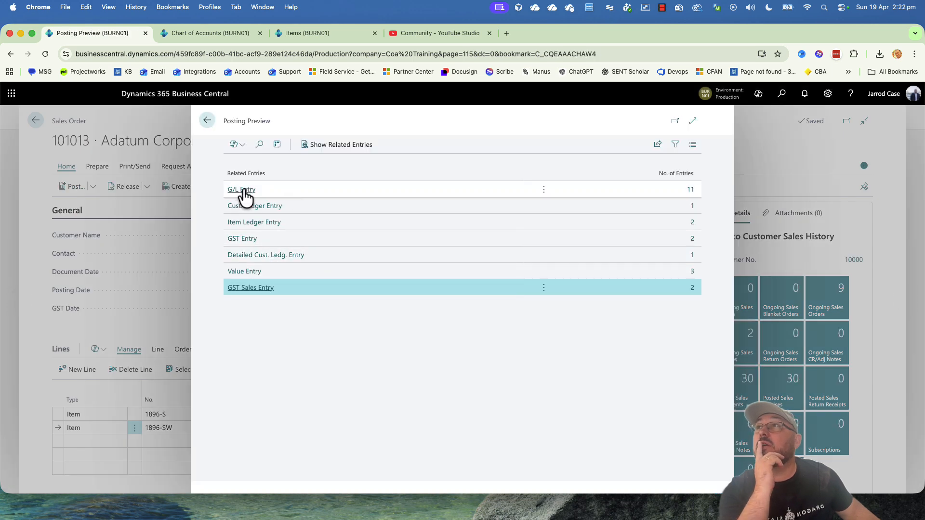
pyautogui.click(691, 190)
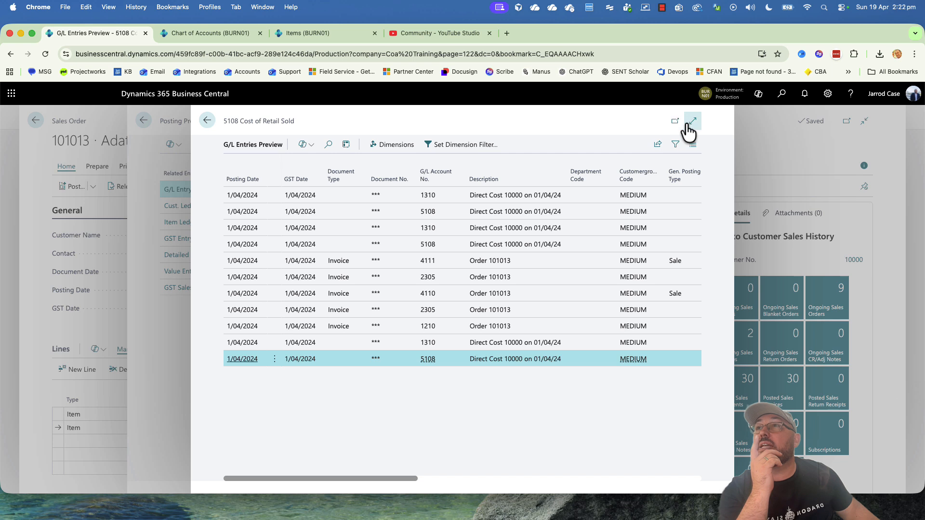
# Examine the previewed 4111 Widget Sales entry and its posting groups in the expanded view, and close the posting preview.
pyautogui.click(506, 262)
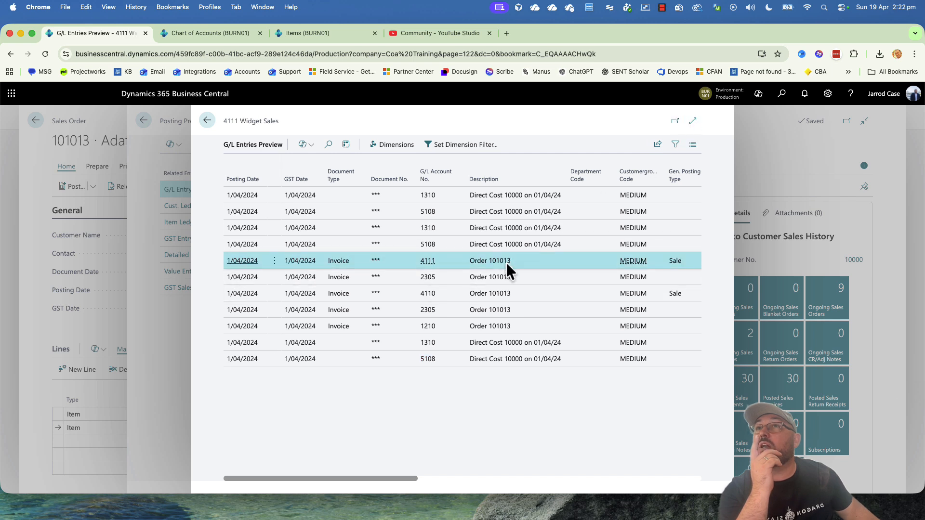
pyautogui.click(693, 121)
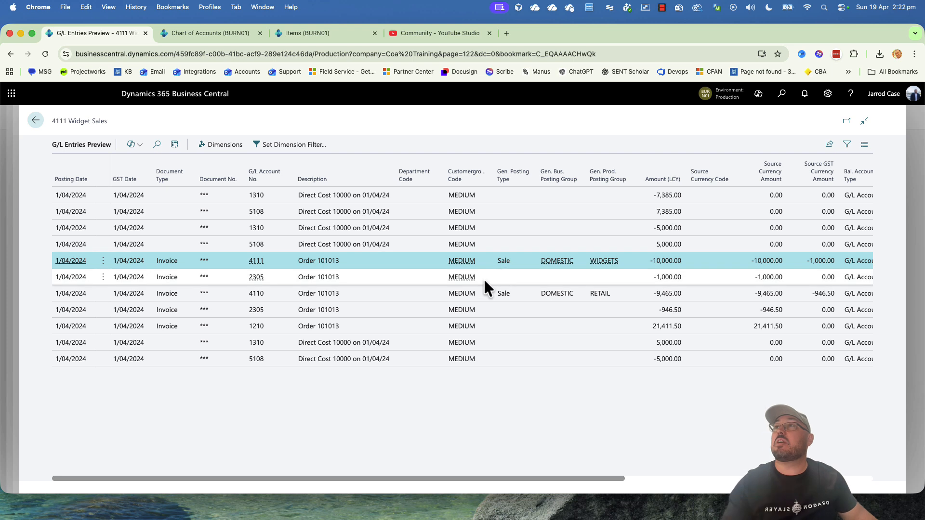
pyautogui.press('Escape')
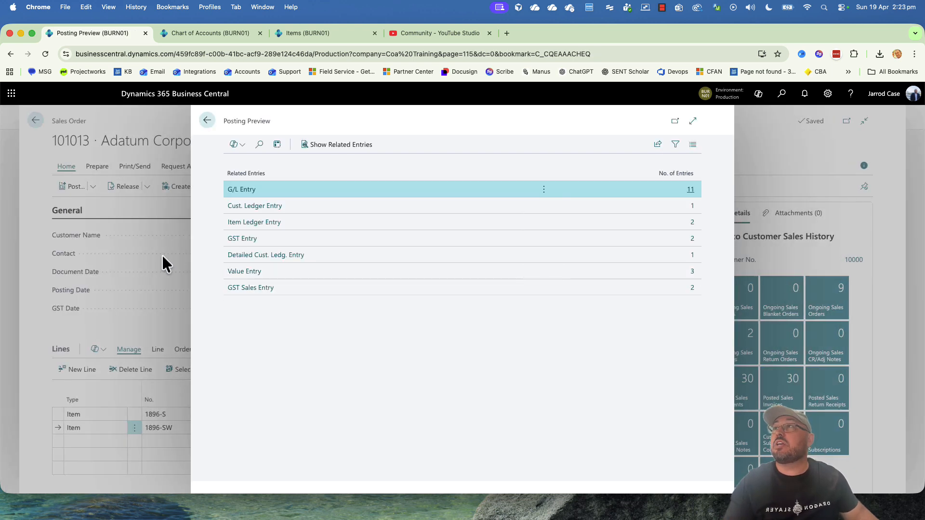
pyautogui.press('Escape')
# Post the sales order as Ship and Invoice and decline opening the posted invoice.
pyautogui.click(72, 186)
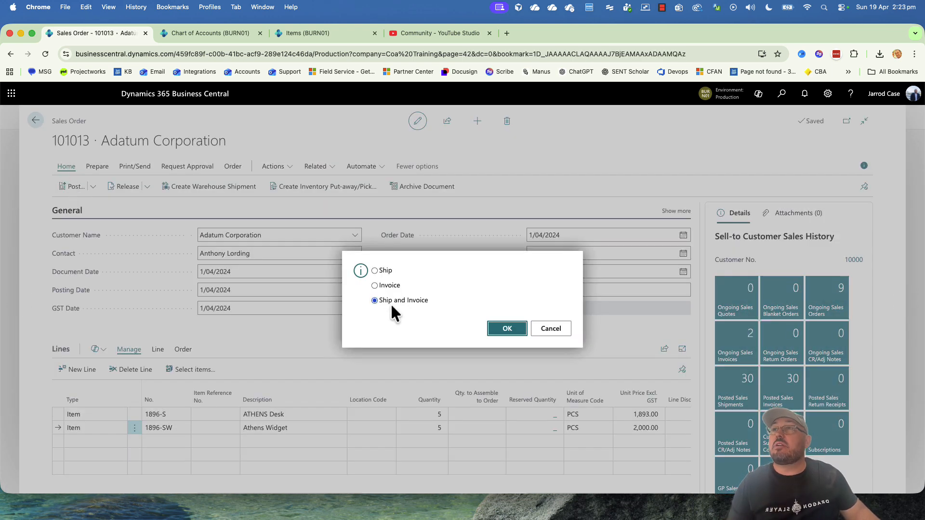
pyautogui.click(508, 329)
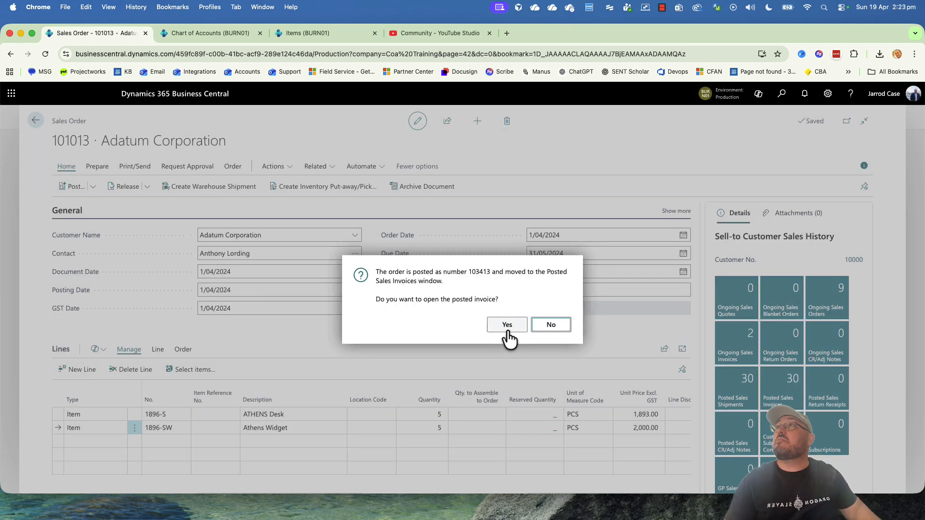
pyautogui.click(554, 326)
# Check the balance of account 4111 Widget Sales in the Chart of Accounts and return to the home page.
pyautogui.click(233, 37)
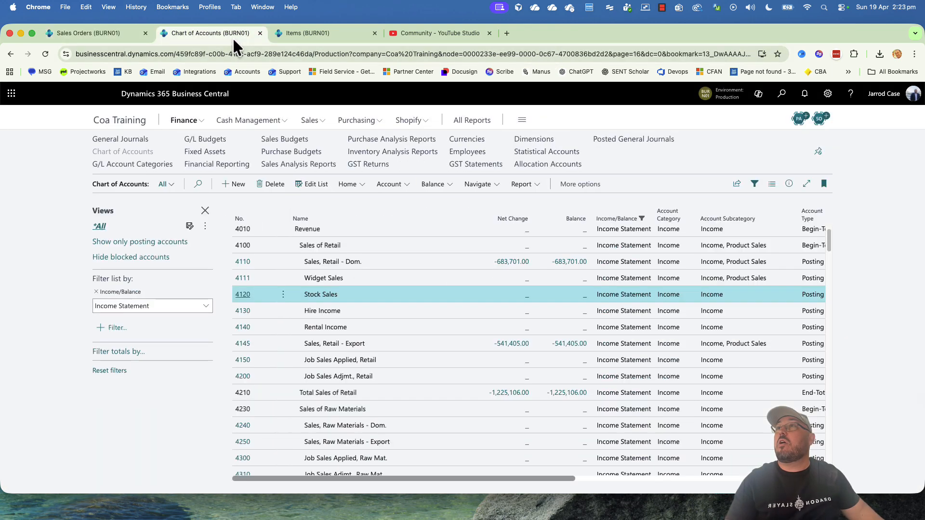
pyautogui.click(446, 275)
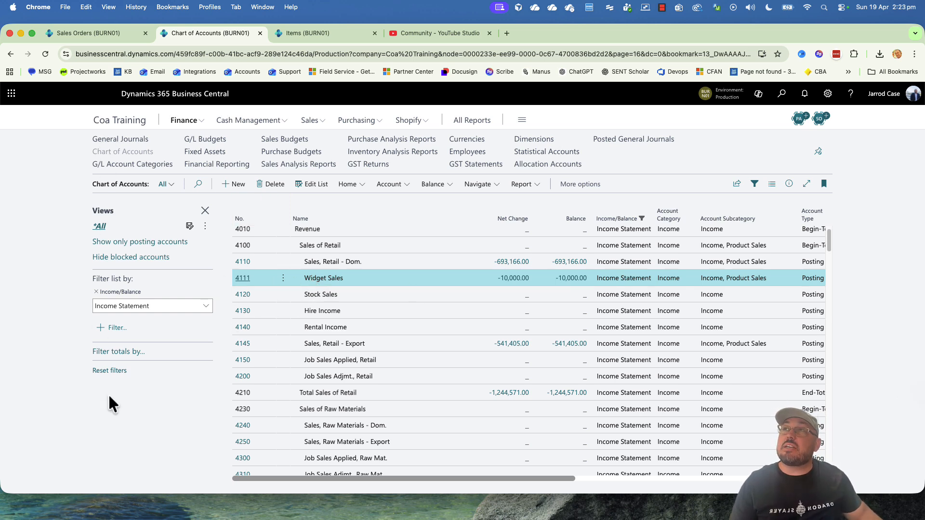
pyautogui.click(120, 121)
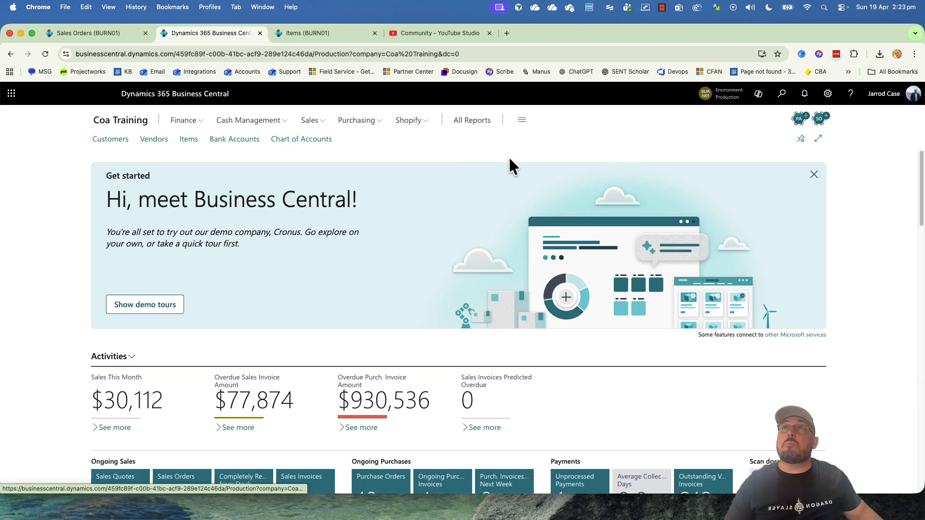
# Search for "cus post", open Customer Posting Groups, and expand the page to examine the accounts assigned to each group.
pyautogui.click(782, 94)
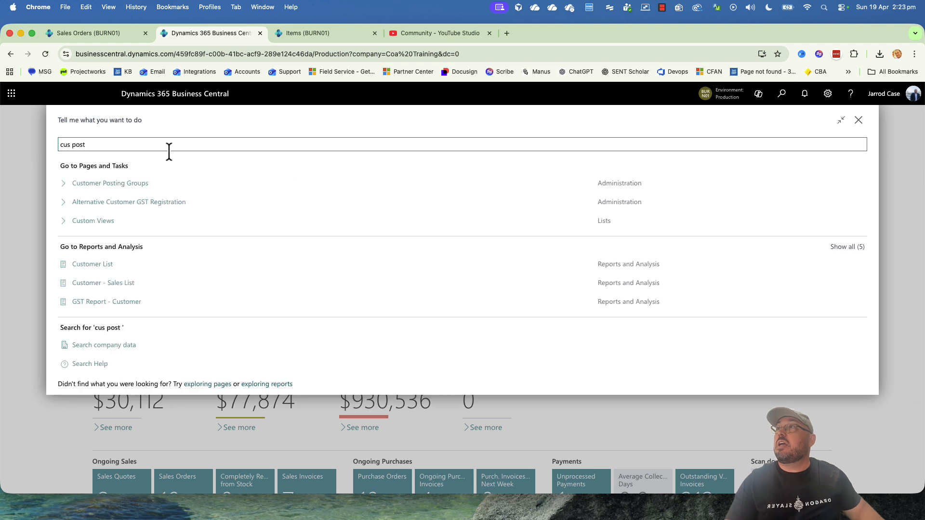
pyautogui.click(114, 186)
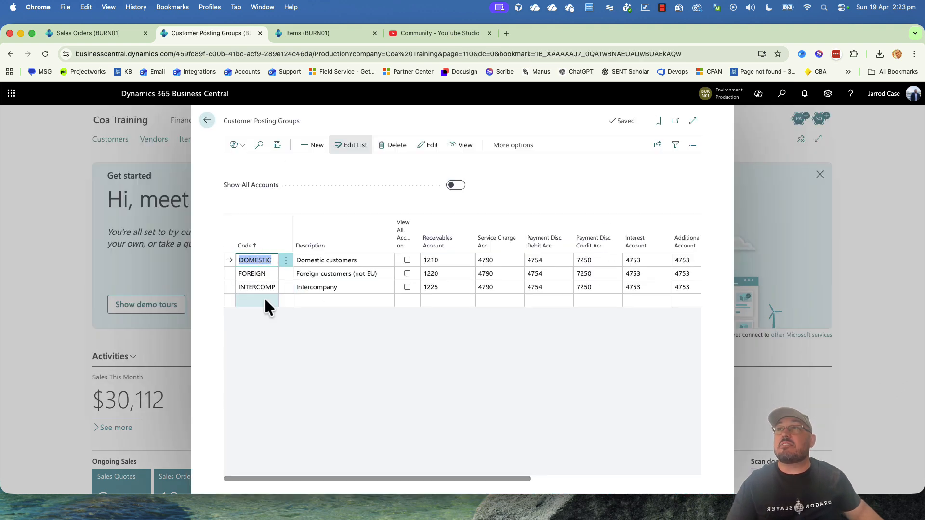
pyautogui.click(693, 121)
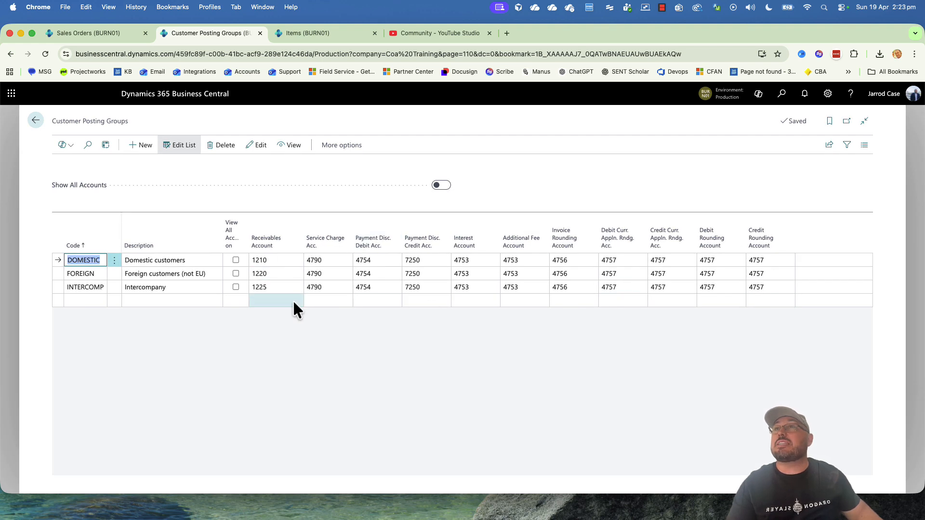
# Search for "ven pos", open Vendor Posting Groups, and expand the page to examine the accounts assigned to each group.
pyautogui.rightClick(718, 110)
pyautogui.click(771, 102)
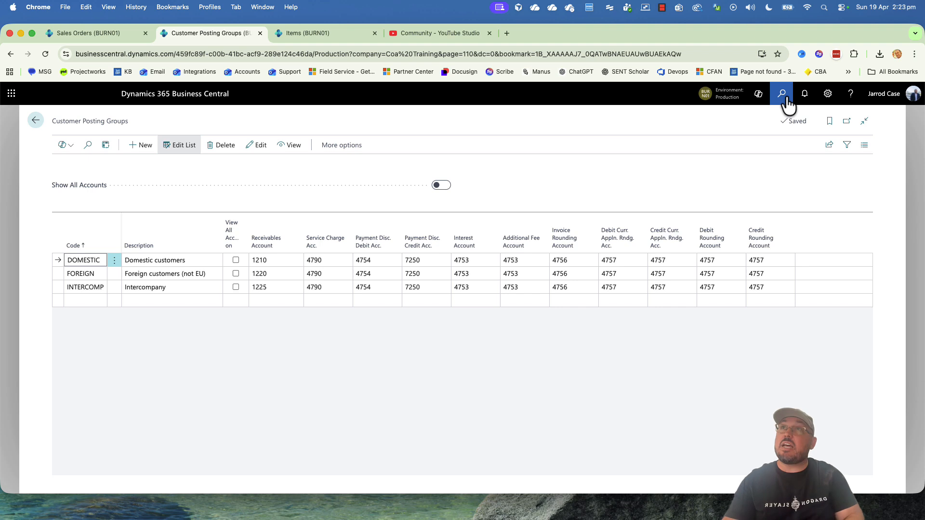
pyautogui.click(782, 94)
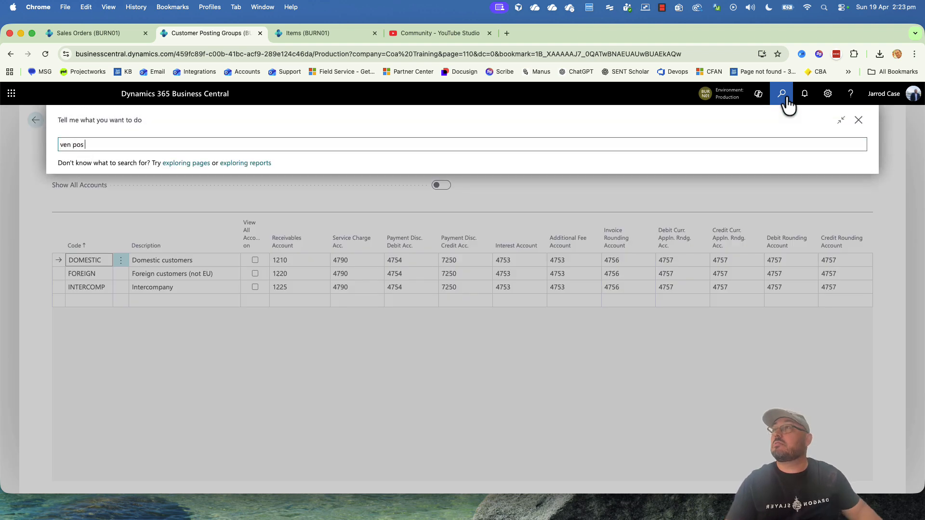
pyautogui.write('ven pos')
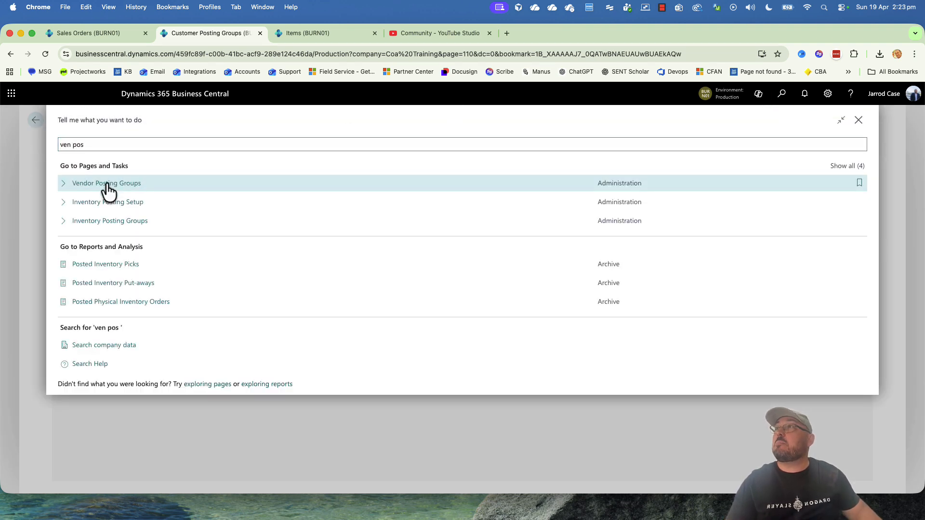
pyautogui.click(107, 192)
pyautogui.click(694, 124)
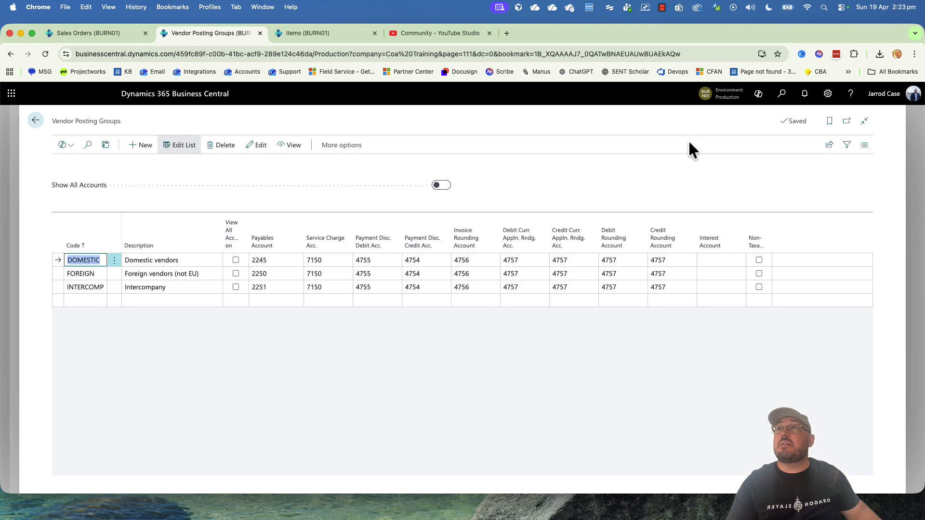
# Search for "bank pos", open Bank Account Posting Groups to review the G/L account of each code, and close the page.
pyautogui.click(782, 95)
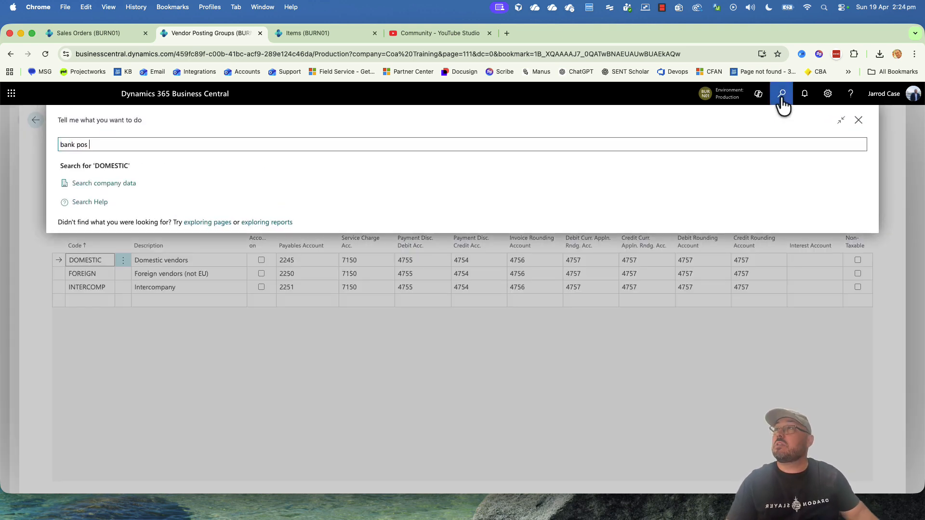
pyautogui.write('bank pos')
pyautogui.click(111, 202)
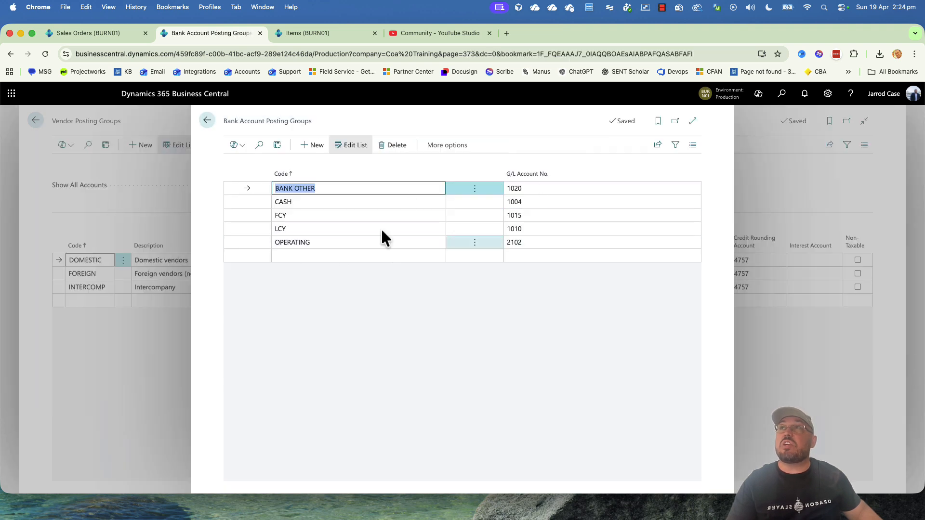
pyautogui.click(368, 291)
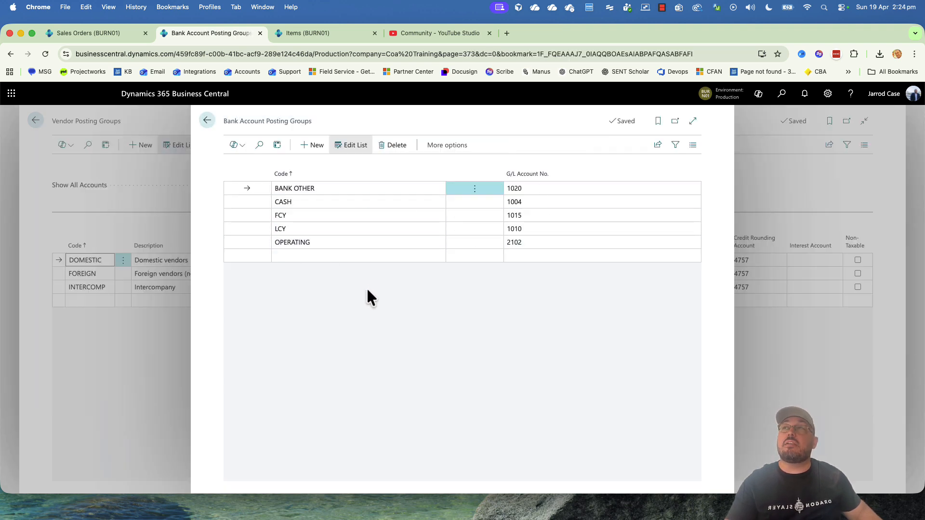
pyautogui.press('Escape')
# Search for "inv pos set", review the accounts in the expanded Inventory Posting Setup page, and close it.
pyautogui.click(781, 97)
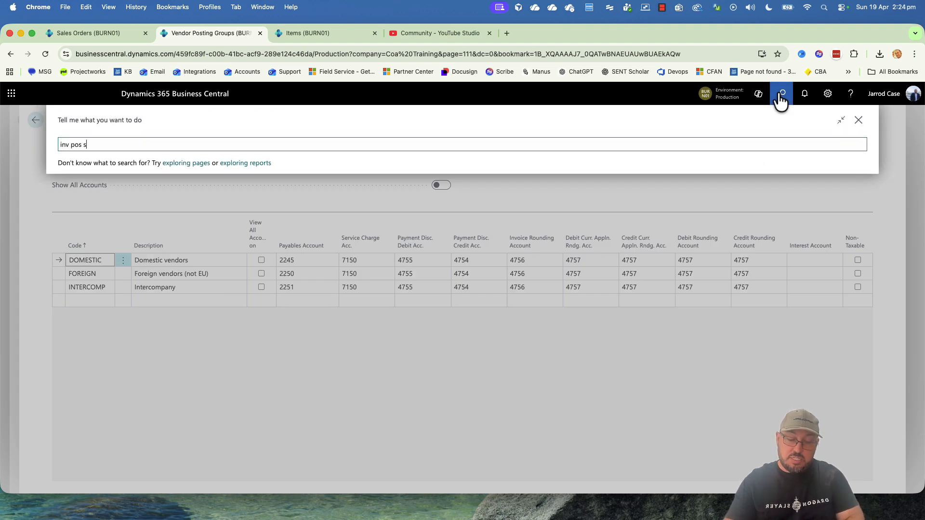
pyautogui.write('inv pos set')
pyautogui.click(107, 195)
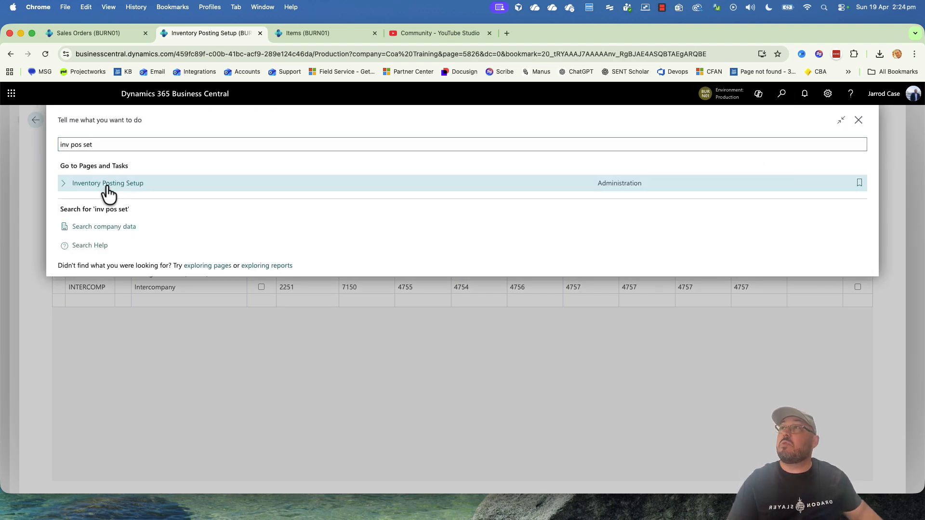
pyautogui.click(693, 121)
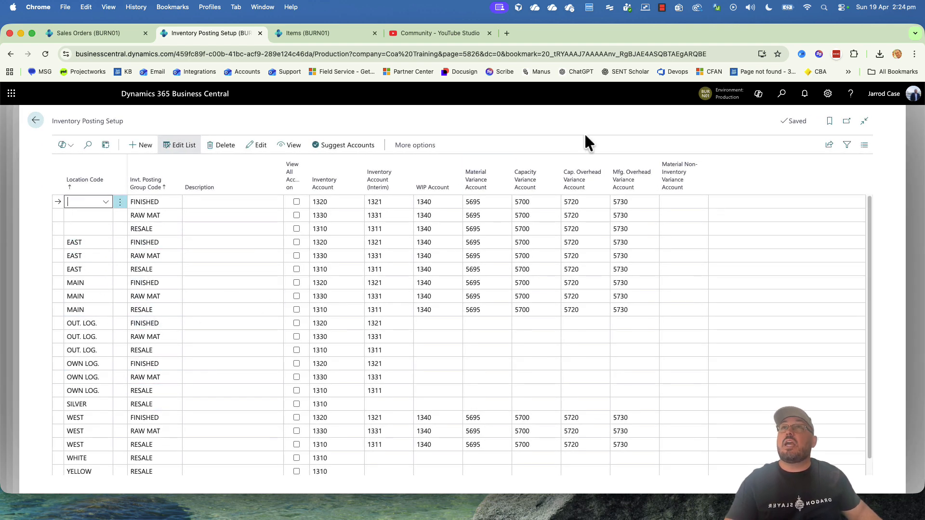
pyautogui.press('Escape')
# Search for "gst pos setup", open GST Posting Setup, and expand the page to examine its posting group combinations.
pyautogui.click(782, 97)
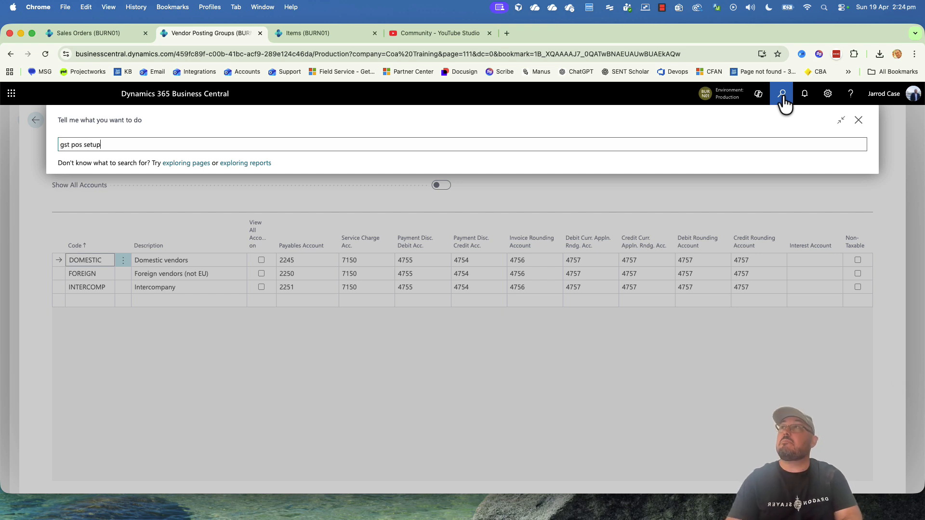
pyautogui.click(115, 184)
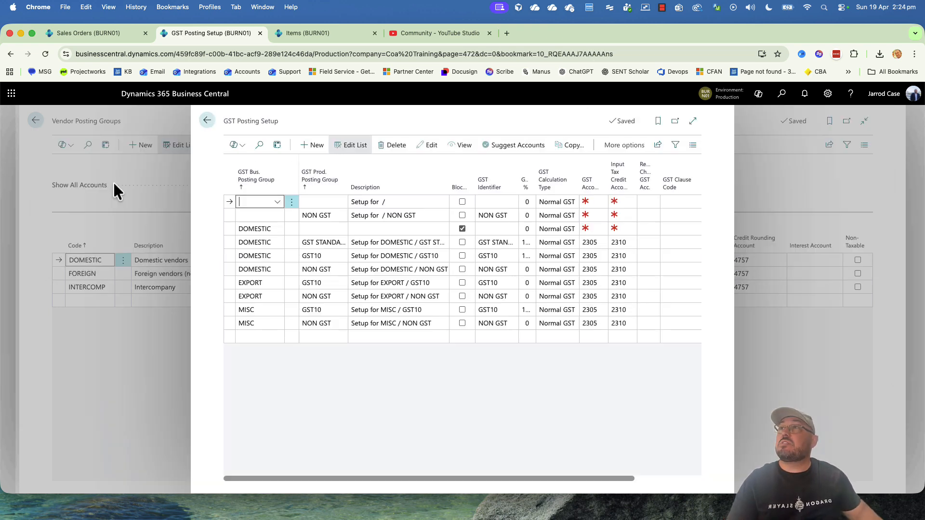
pyautogui.click(692, 121)
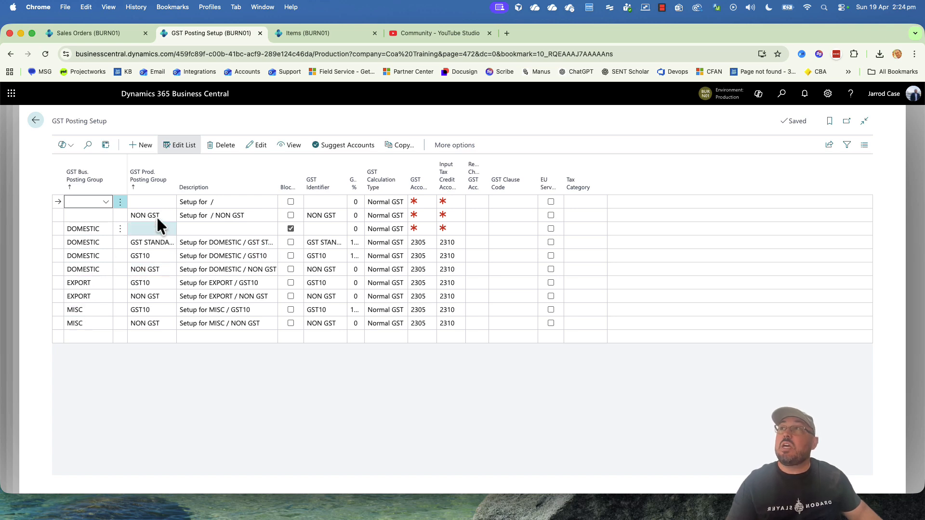
pyautogui.doubleClick(190, 171)
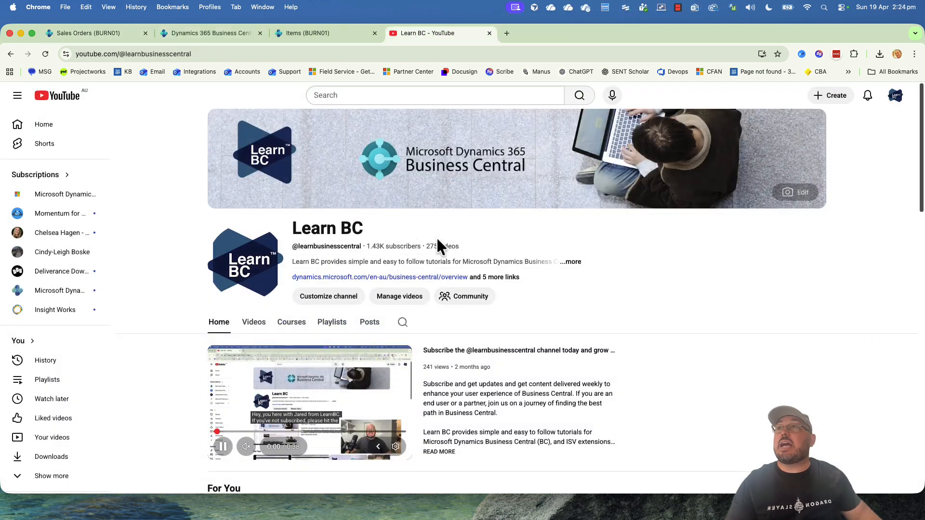
# On the Learn BC YouTube channel, find and open the Business Central Posting Groups Explained course.
pyautogui.scroll(-10, 516, 255)
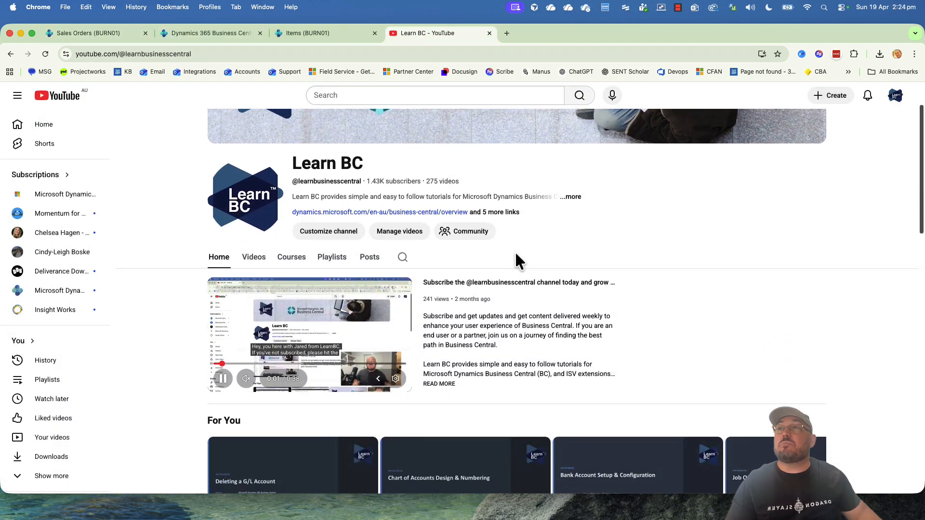
pyautogui.scroll(-4, 501, 263)
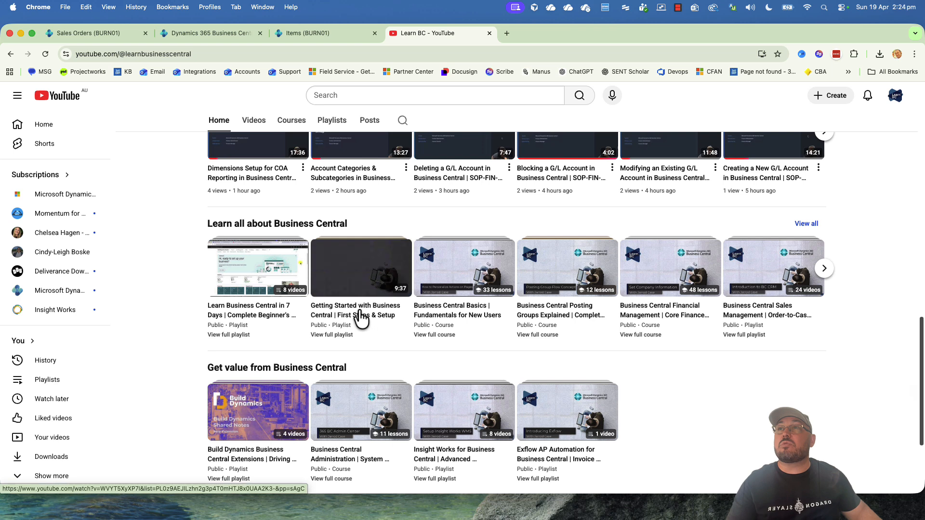
pyautogui.click(573, 313)
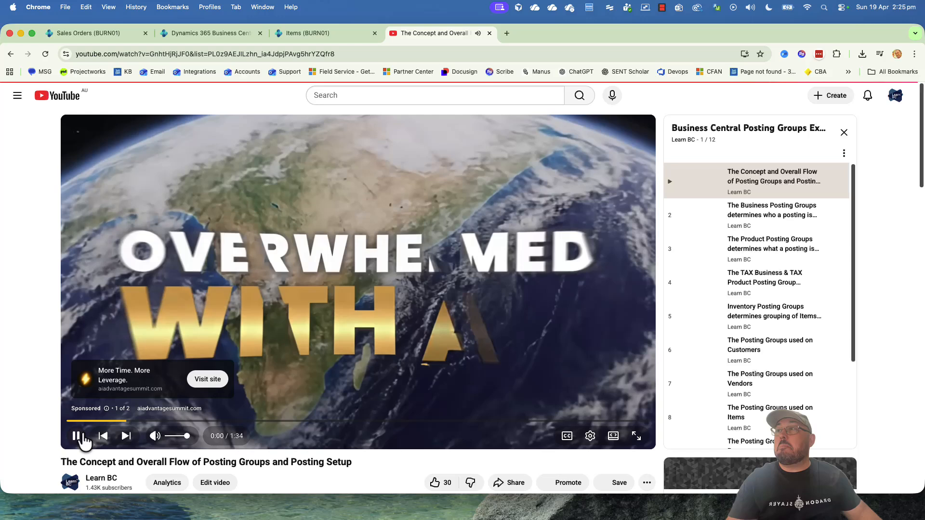
# Pause the video and look through the lesson list of the posting groups course.
pyautogui.click(77, 436)
pyautogui.scroll(-5, 799, 301)
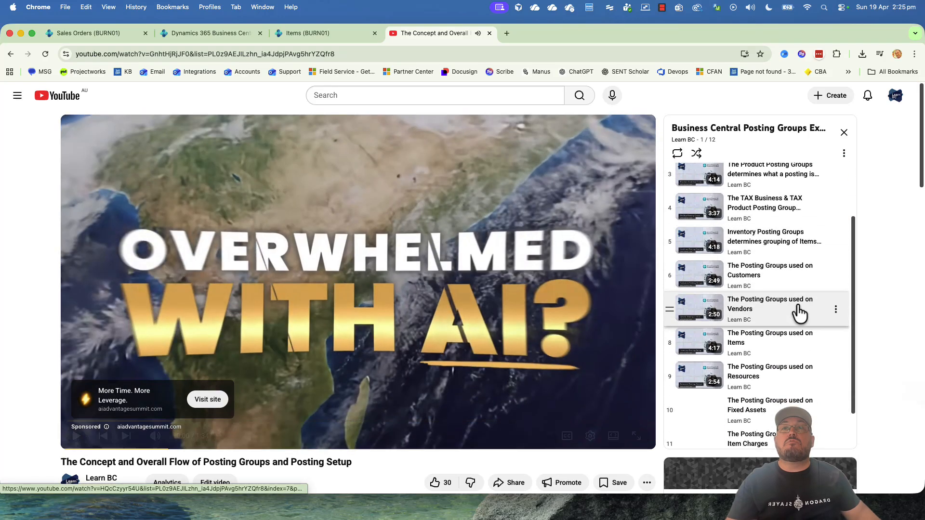
pyautogui.scroll(5, 805, 409)
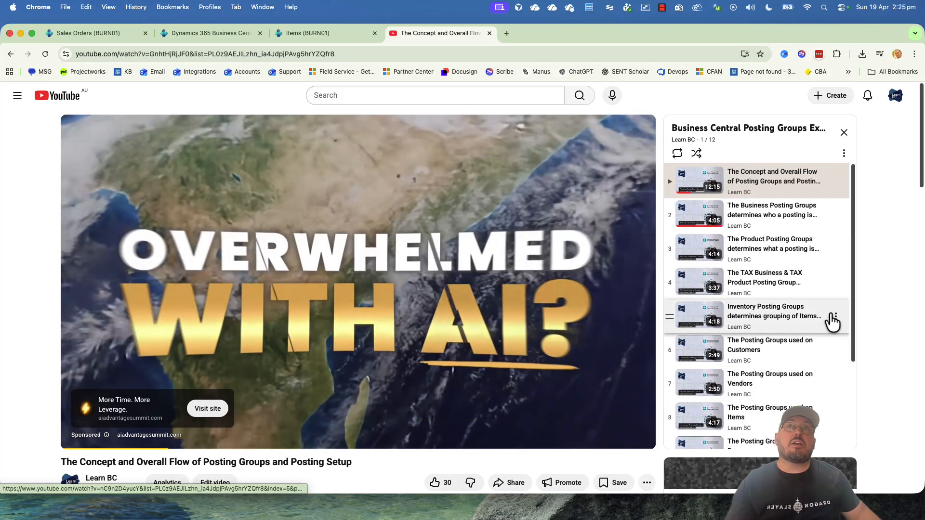